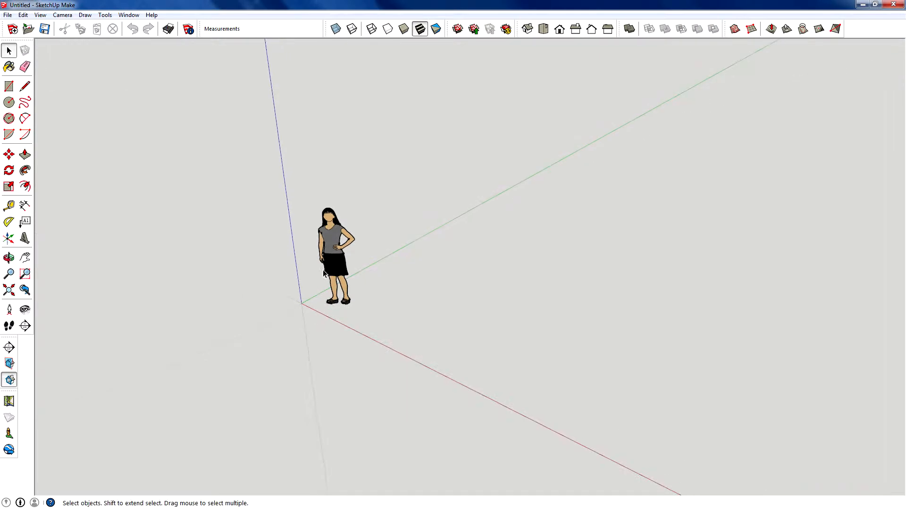
- Draw a 2 m by 3 m rectangle on the ground plane beside the standing figure
scroll(326, 290, "up", 3)
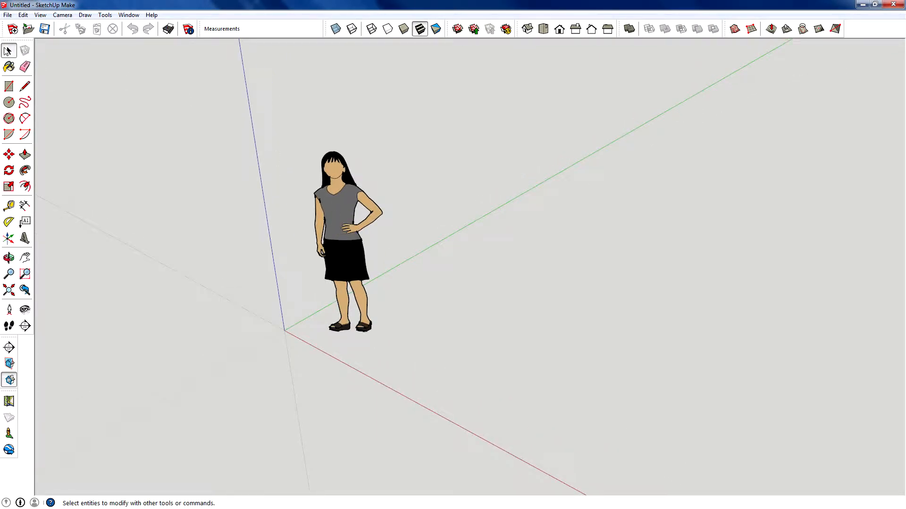
left_click(9, 86)
scroll(148, 177, "down", 2)
left_click(440, 274)
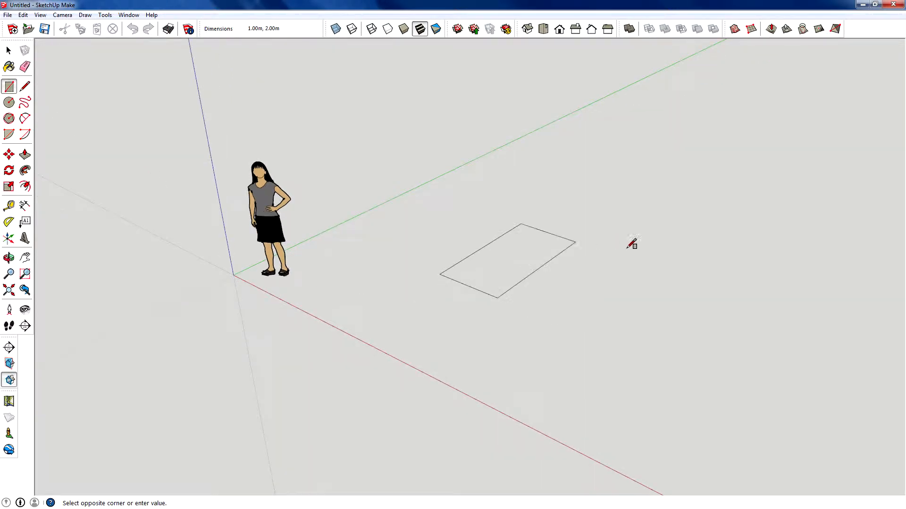
type("2,3")
key("Return")
- Extrude the rectangle upward by 2 m into a box
key("p")
left_click(600, 266)
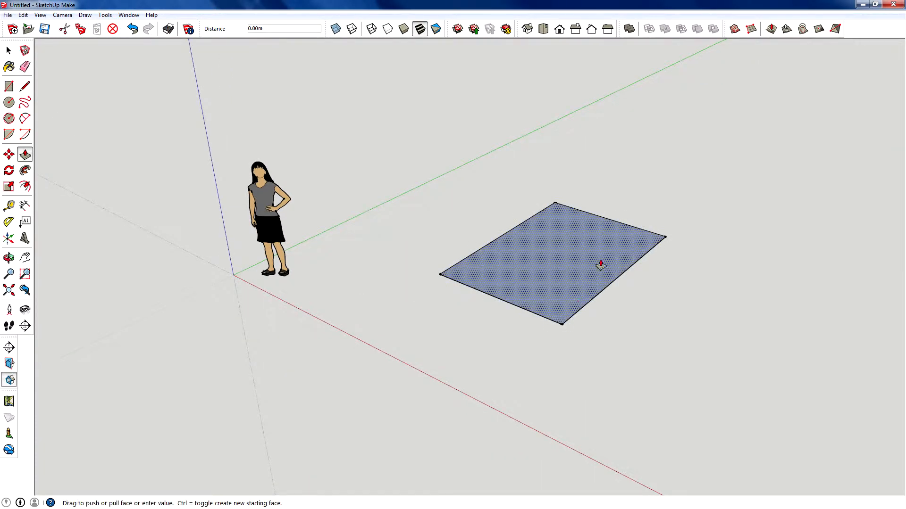
type("2")
key("Return")
- Draw a circle centred on the box's upper front corner and push the quarter-circle inside the face 3 m through the box
middle_click_drag(610, 166, 263, 188)
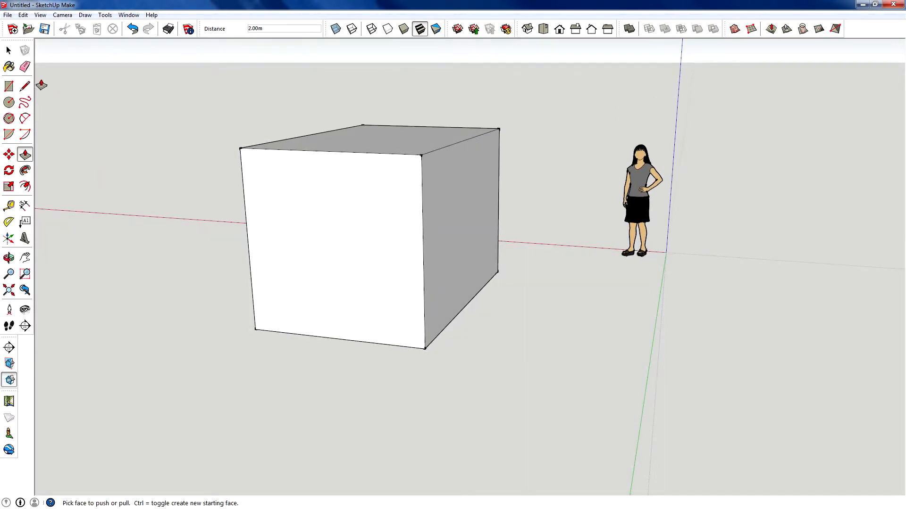
key("c")
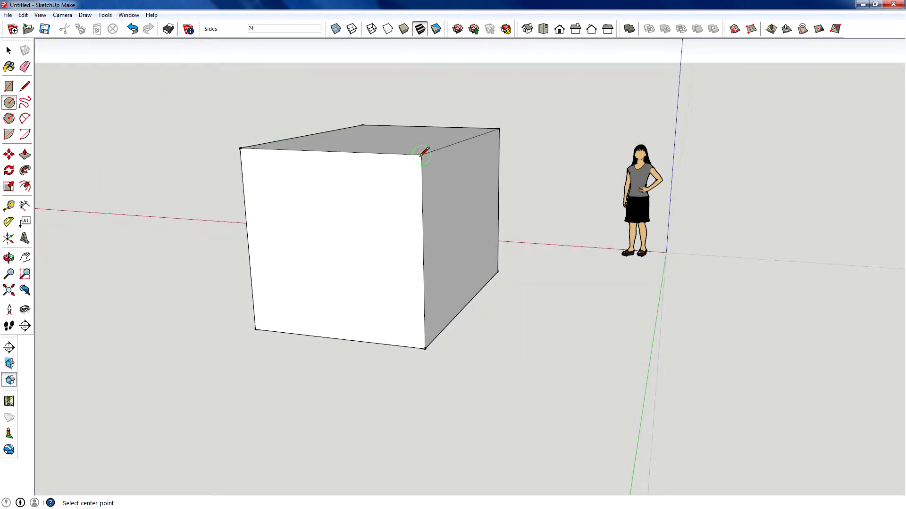
left_click(329, 151)
key("p")
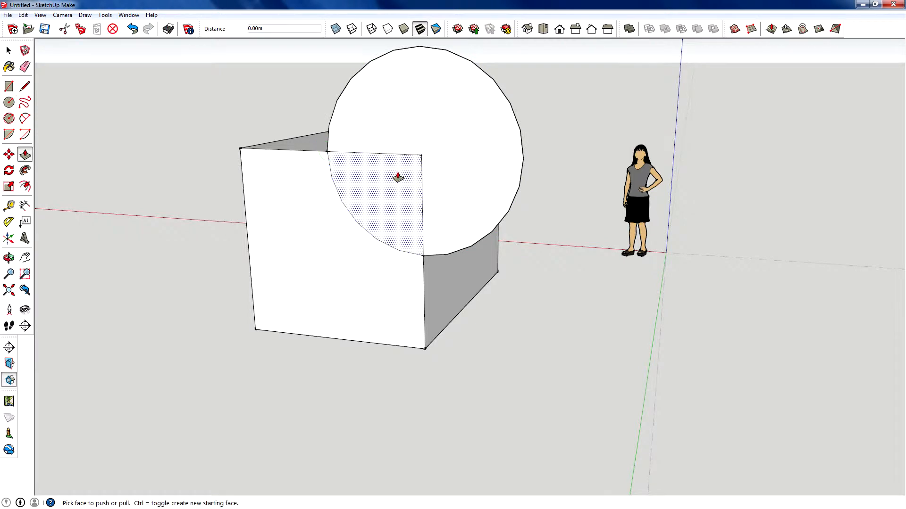
left_click(398, 178)
left_click(465, 147)
- Erase the leftover circle face and the stray corner edges around the curved cut
mouse_move(465, 148)
middle_mouse_down()
mouse_move(155, 251)
mouse_move(649, 157)
middle_mouse_up()
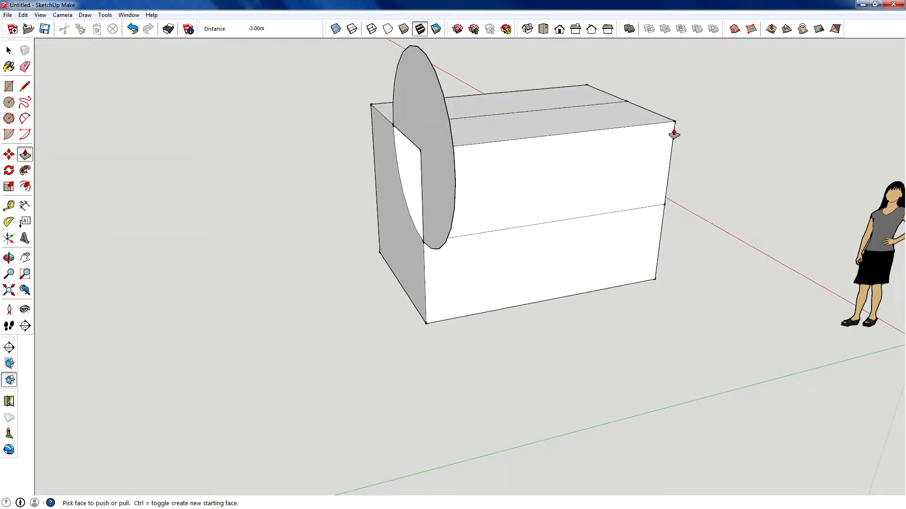
key("e")
left_click(451, 149)
left_click_drag(420, 150, 660, 129)
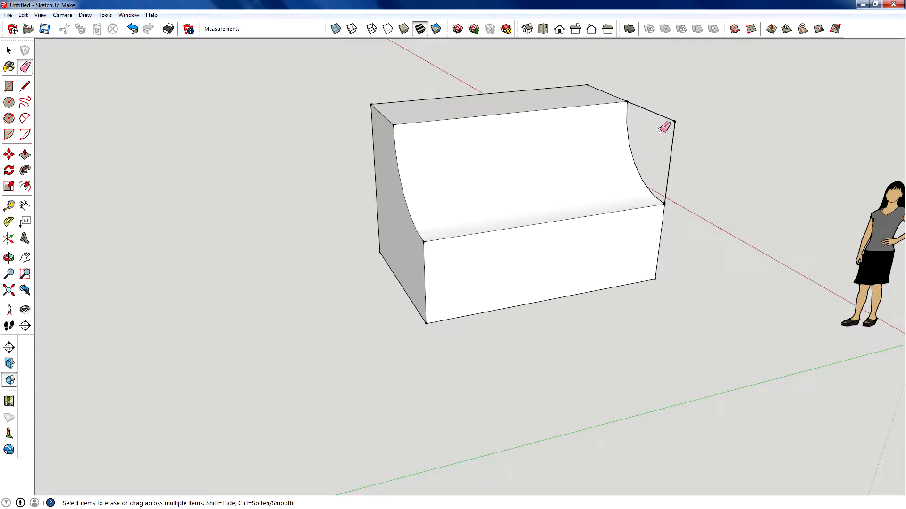
left_click(677, 118)
- Select all the geometry of the curved-cut block and make it a group
middle_click_drag(588, 118, 94, 111)
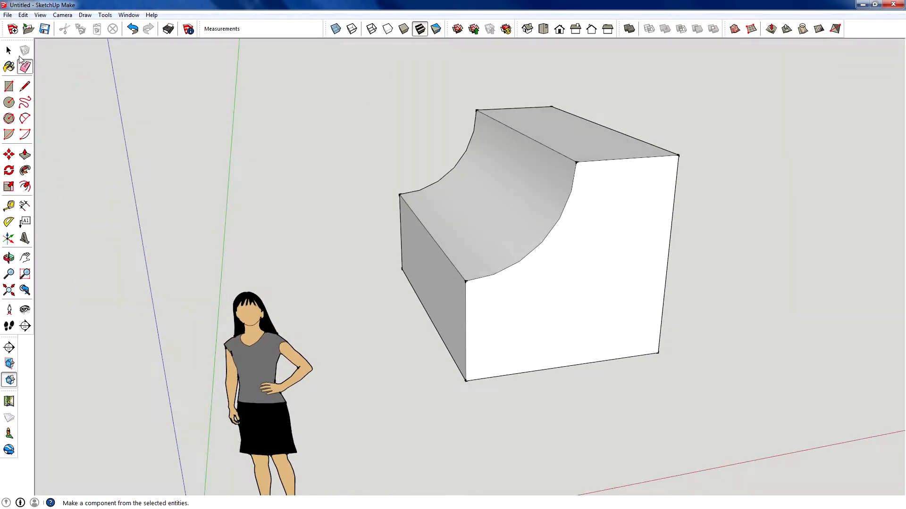
left_click(9, 51)
scroll(328, 203, "down", 5)
middle_click_drag(446, 225, 465, 242)
scroll(465, 243, "up", 3)
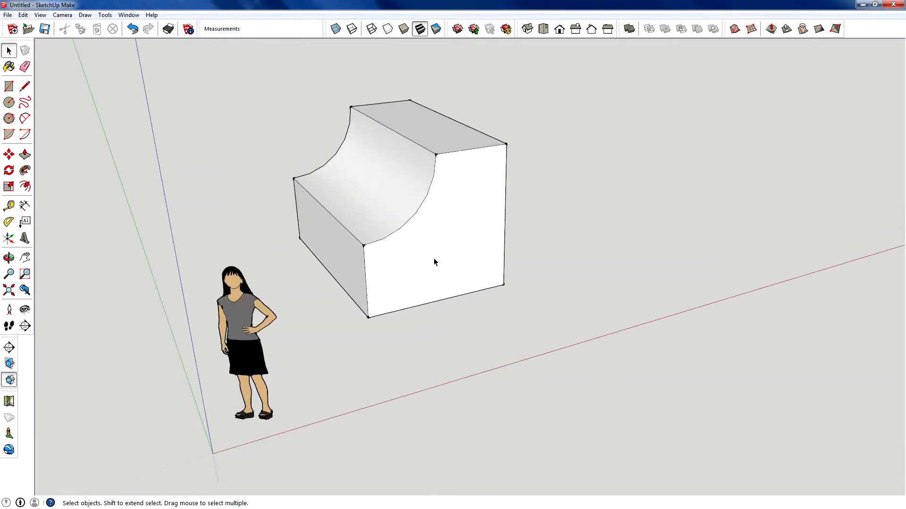
triple_click(434, 259)
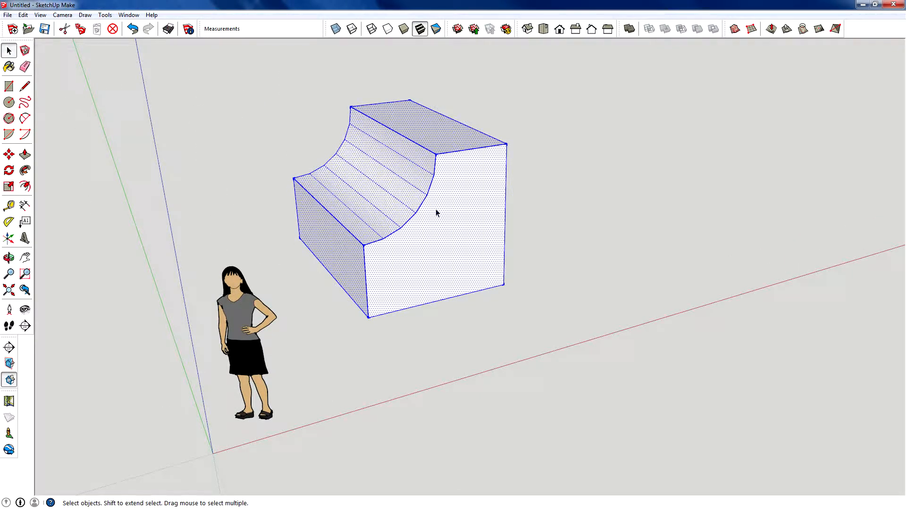
left_click(538, 134)
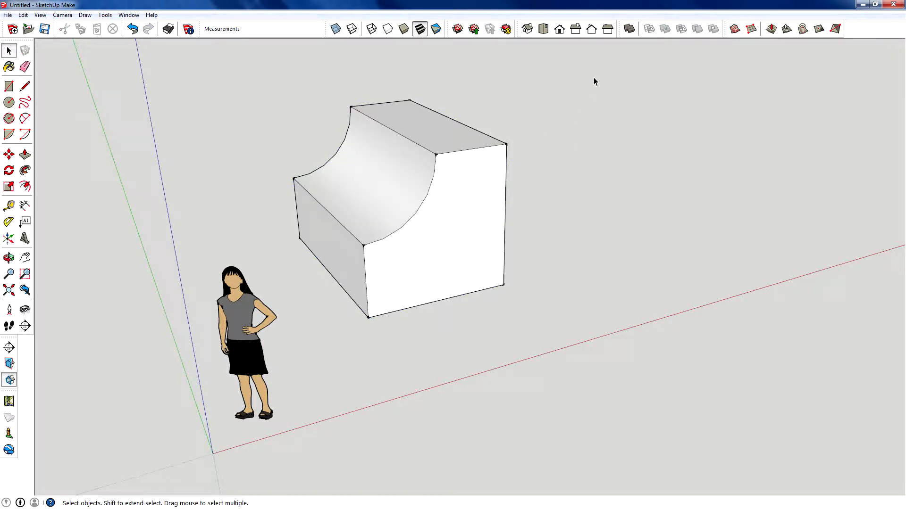
left_click_drag(283, 350, 288, 349)
right_click(385, 153)
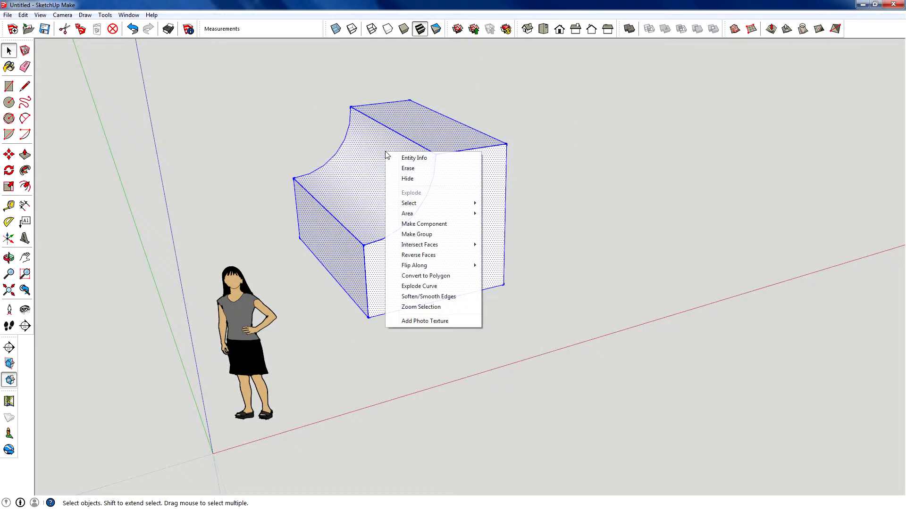
left_click(417, 234)
- Copy the group and place the copy on the other side of the standing figure from the original
middle_click_drag(482, 227, 465, 235)
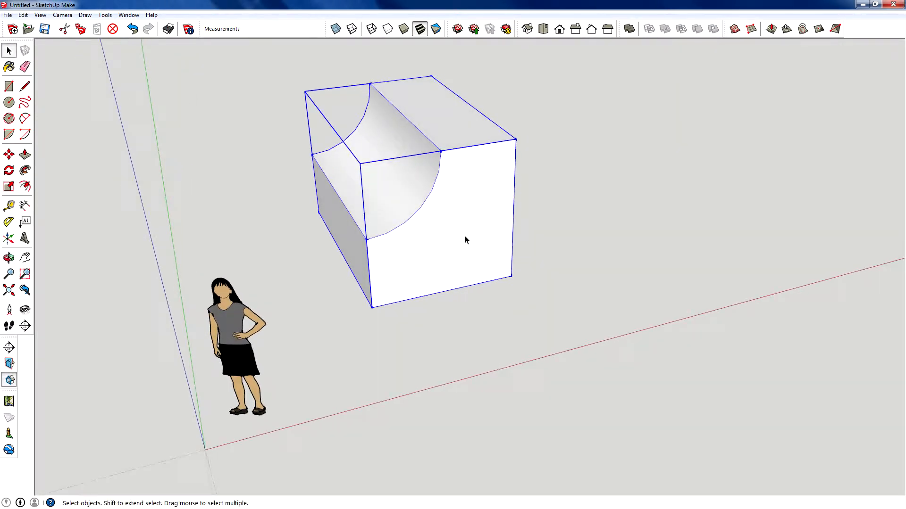
scroll(465, 236, "down", 2)
key("ctrl+c")
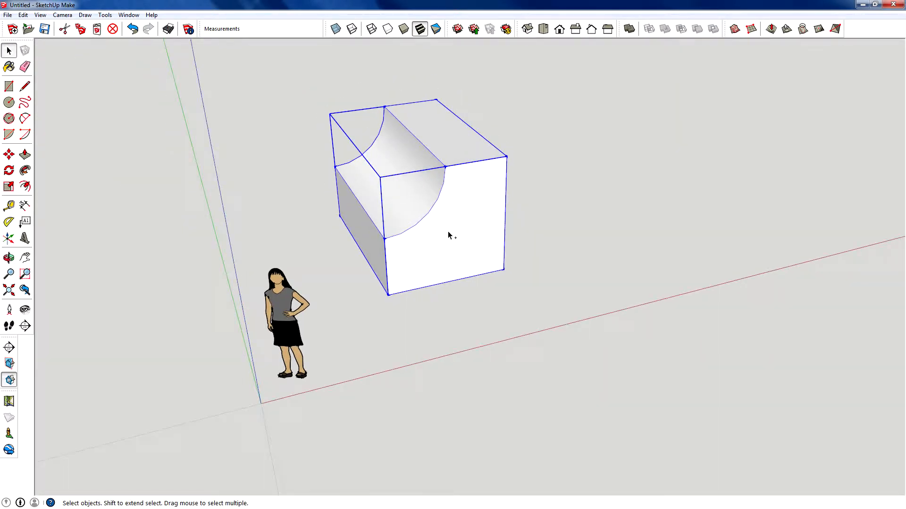
key("ctrl+v")
scroll(451, 220, "down", 2)
left_click(211, 314)
- Open the copied group for editing and try selecting its individual faces
right_click(259, 244)
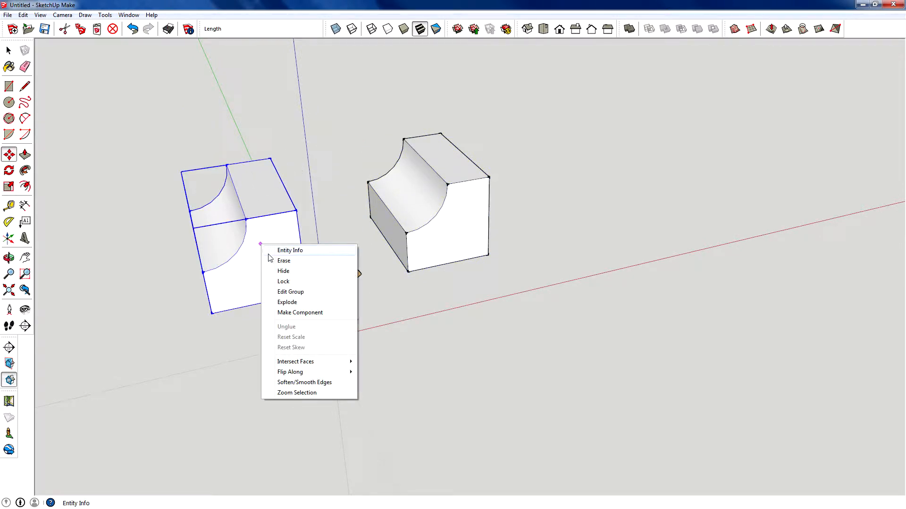
left_click(279, 293)
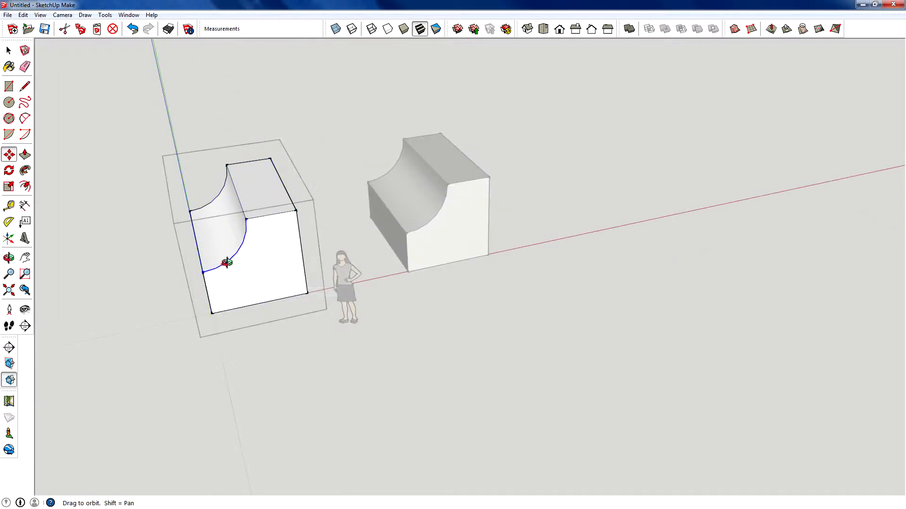
middle_click_drag(226, 263, 326, 213)
left_click(9, 50)
left_click(213, 324)
scroll(213, 325, "up", 3)
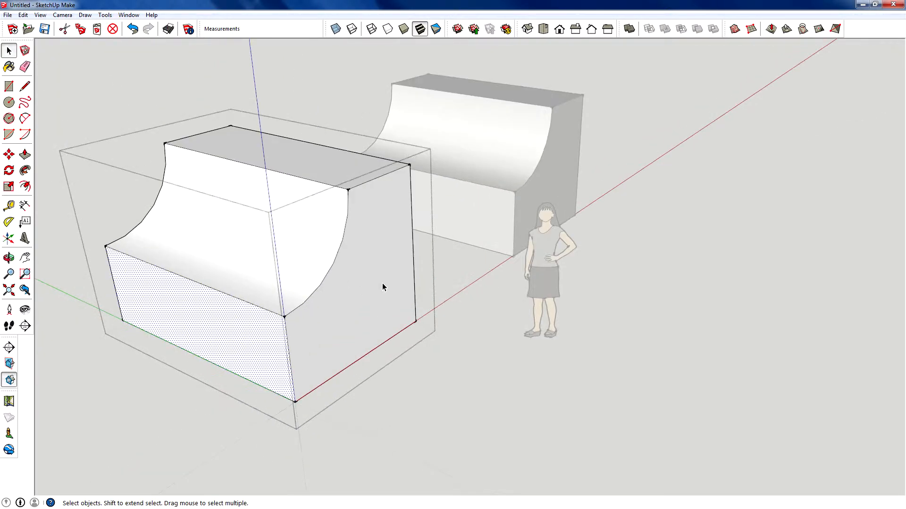
left_click(367, 237)
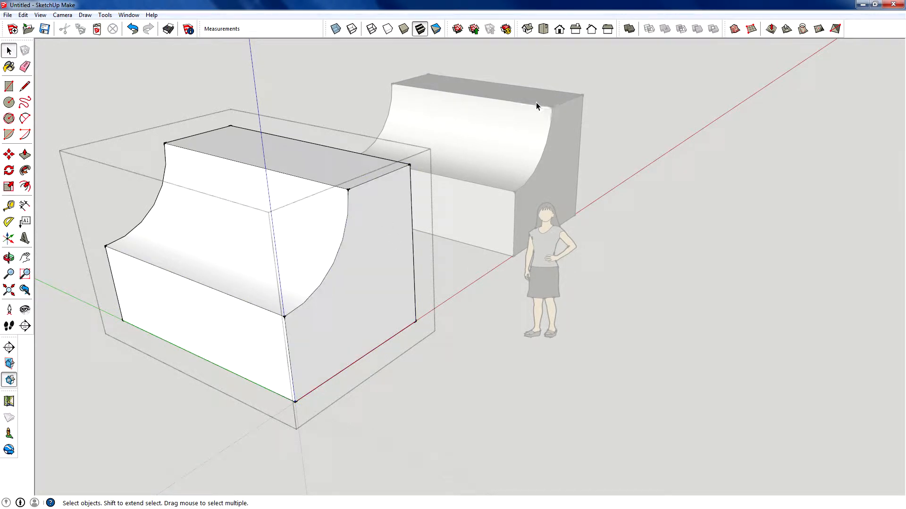
- Draw a rectangle across the copy's flat top face and push it down into the block to cut a notch
left_click(9, 87)
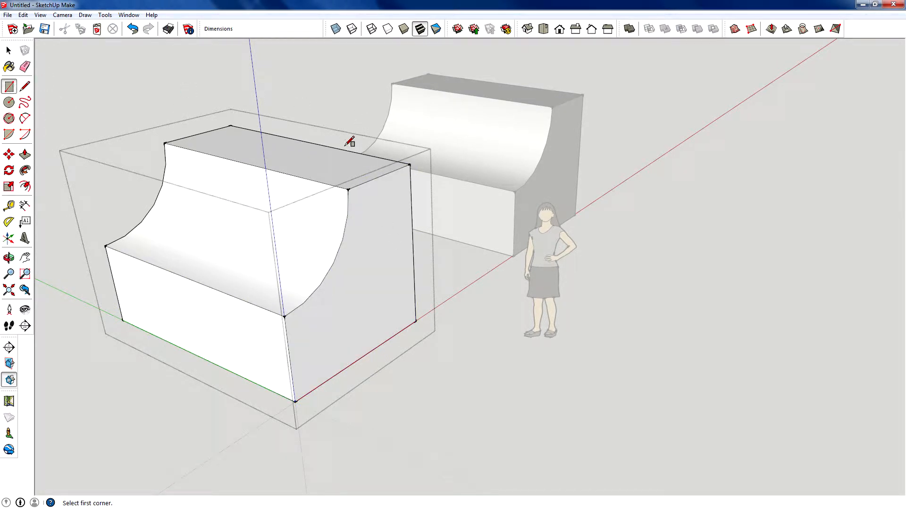
left_click(361, 154)
key("p")
left_click(284, 164)
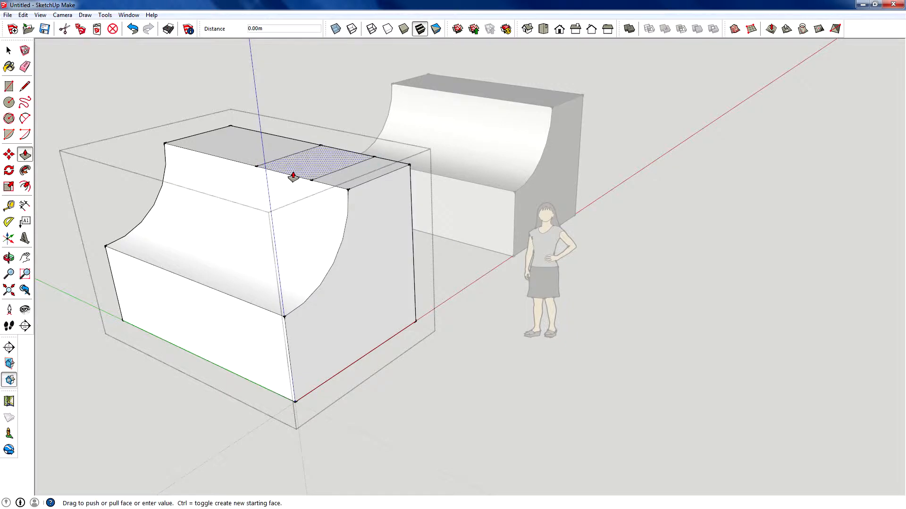
left_click(300, 258)
- Widen the notch by pushing its side wall back, and push its floor down 1 m to the block's base
middle_click_drag(300, 258, 122, 259)
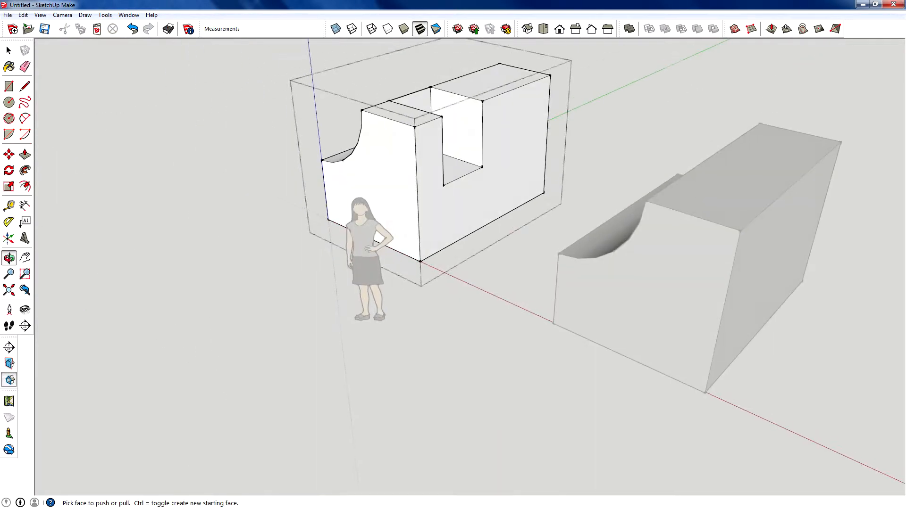
left_click(463, 146)
left_click(505, 123)
left_click(481, 167)
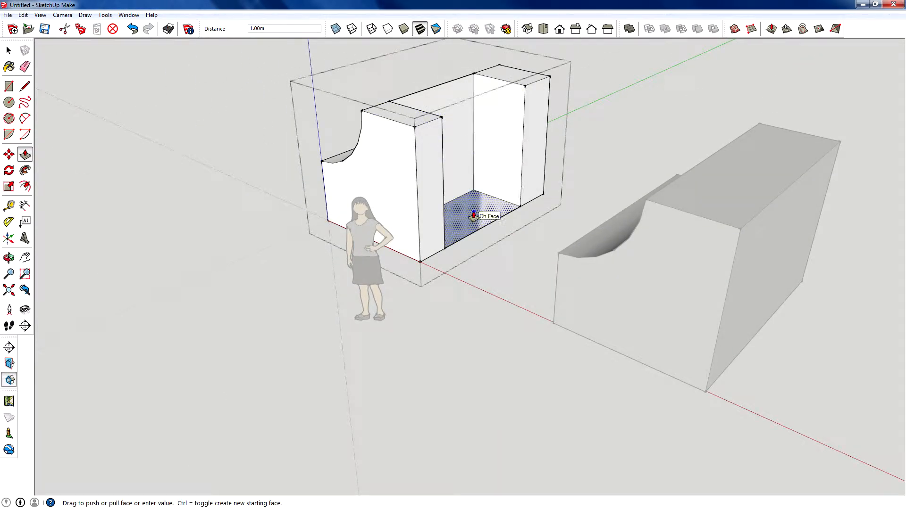
left_click(473, 215)
- Leave the edited group and turn the original block's group into a component
middle_click_drag(473, 215, 436, 242)
key("space")
left_click(436, 244)
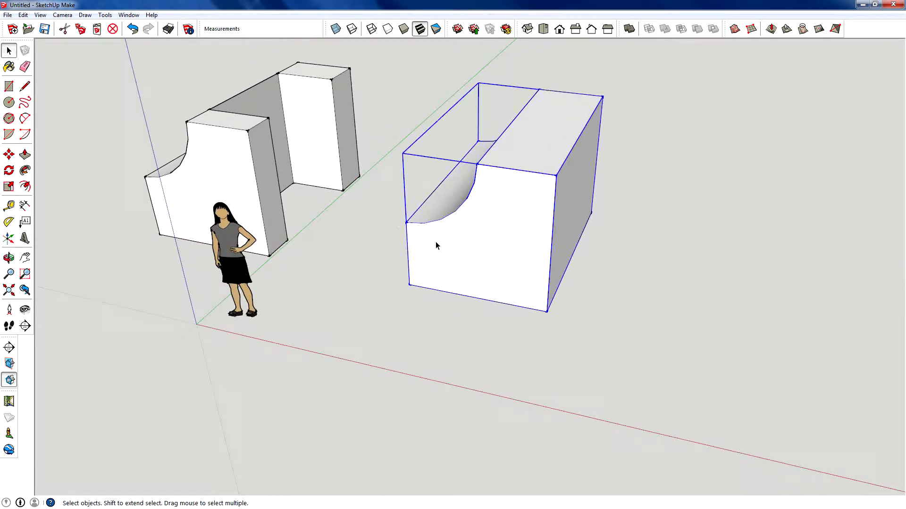
scroll(435, 244, "down", 2)
scroll(308, 189, "up", 2)
right_click(308, 189)
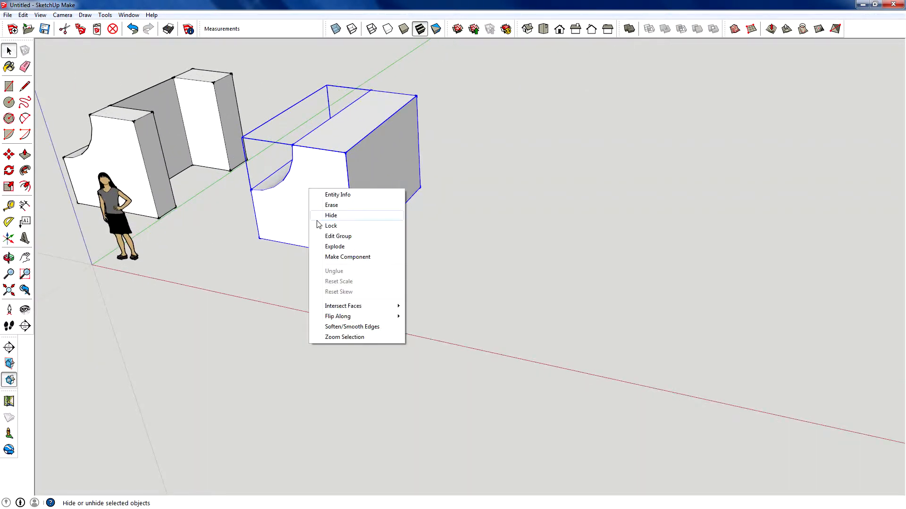
left_click(325, 261)
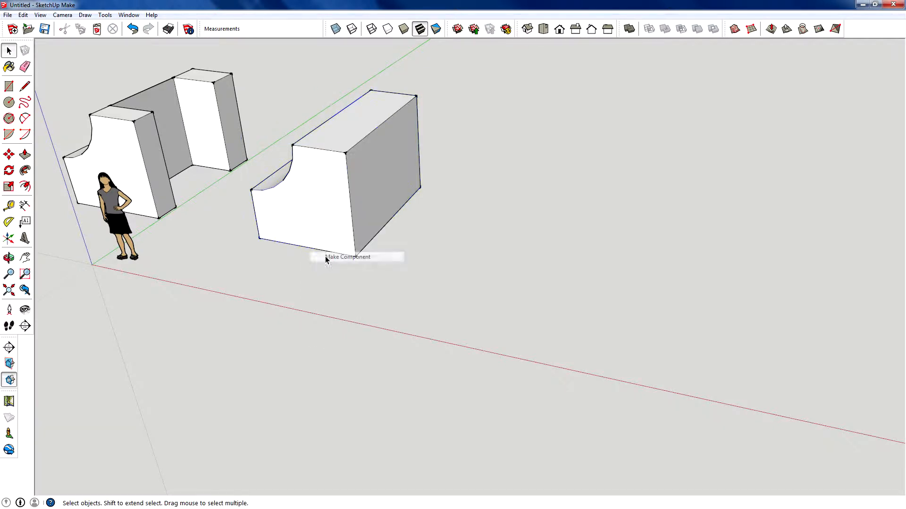
- Copy the component and place the copy beside the original, further along the red axis
left_click(315, 215)
key("ctrl+c")
key("ctrl+v")
left_click(420, 307)
- Open the copied component for editing and pull its front end face outward to lengthen the block
right_click(469, 263)
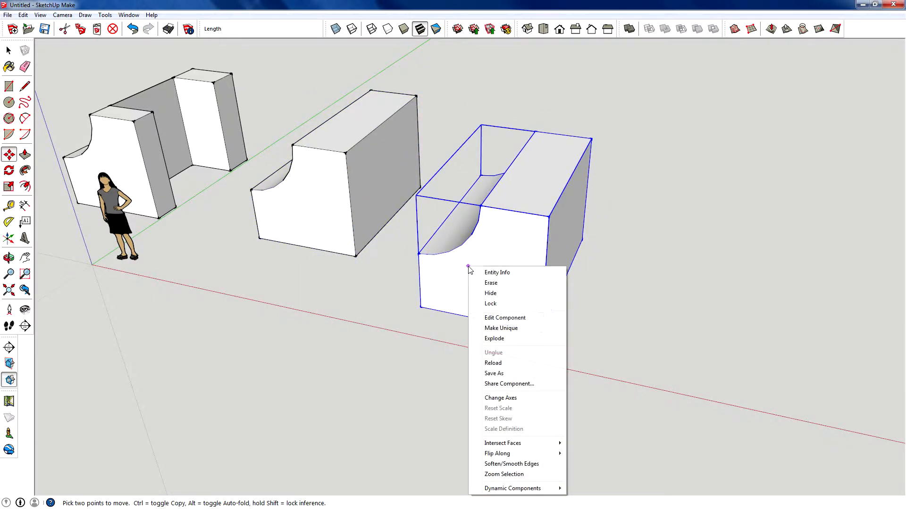
left_click(472, 315)
scroll(519, 264, "up", 3)
key("m")
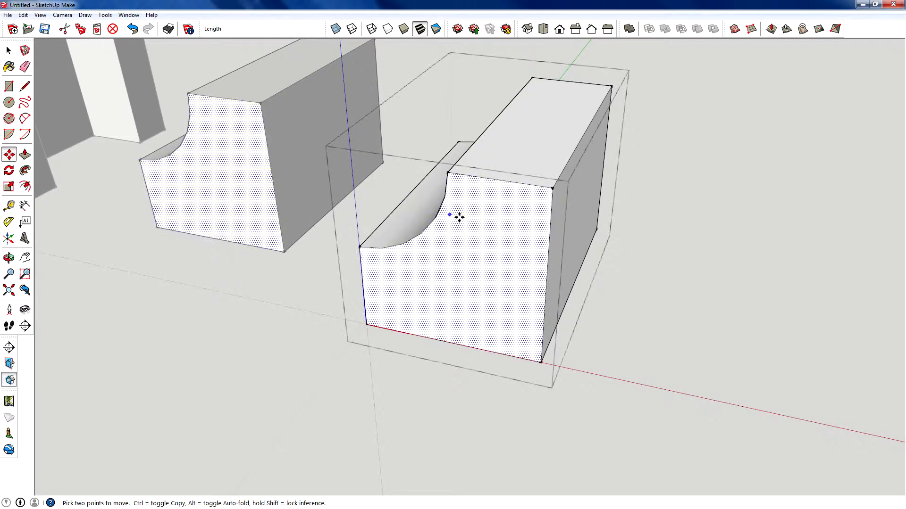
key("p")
left_click(485, 247)
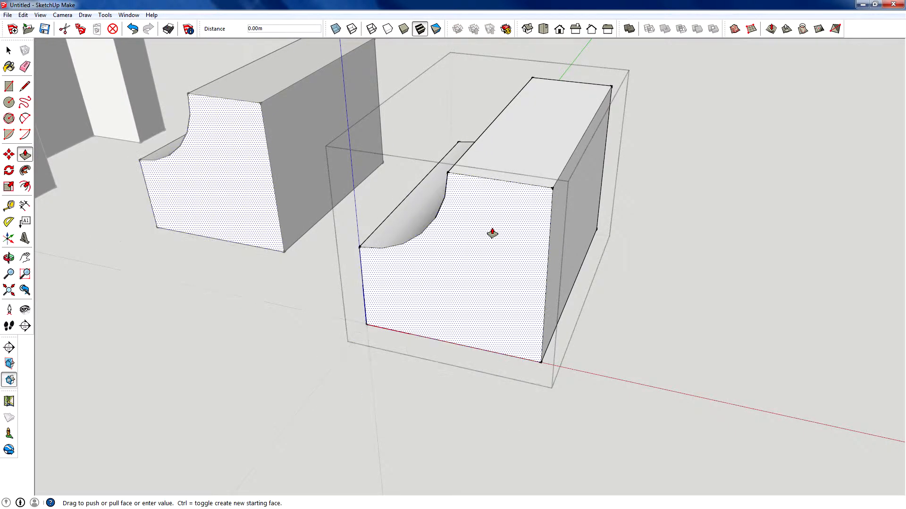
left_click(461, 283)
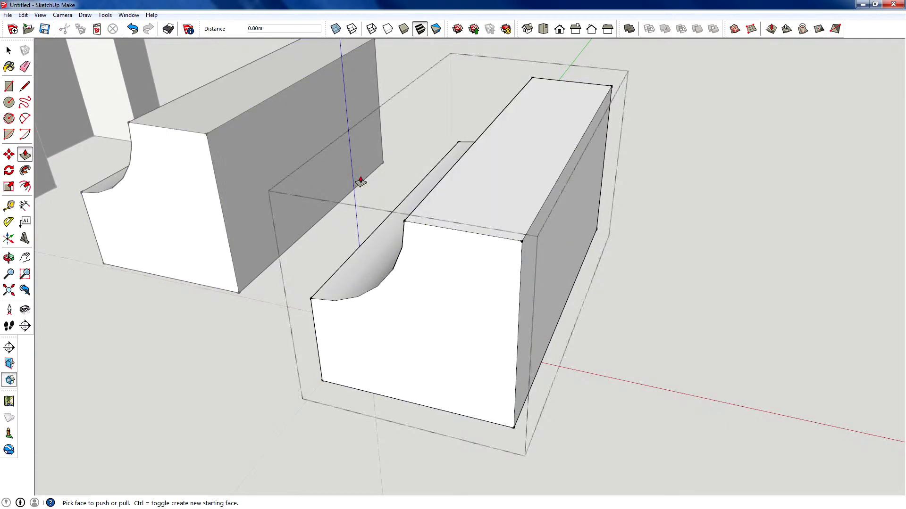
- Select all geometry inside the component and scale its height down to roughly half
key("space")
key("ctrl+a")
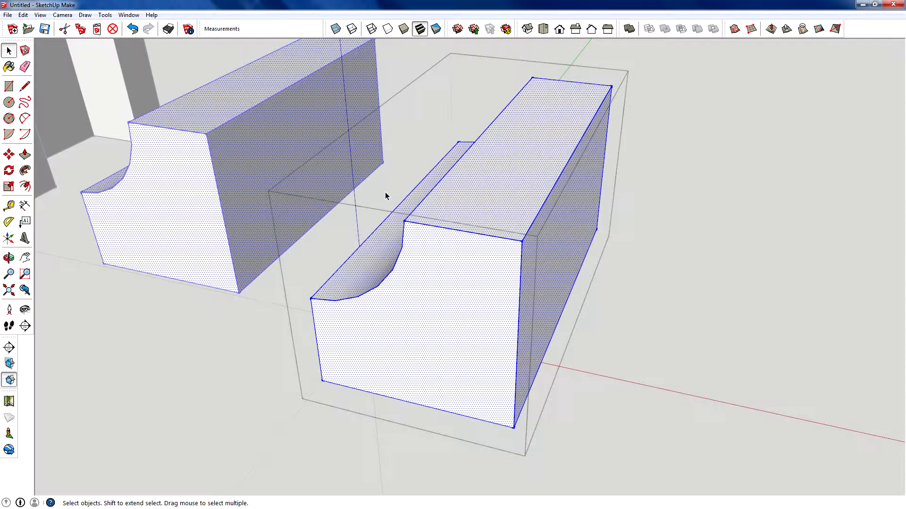
key("s")
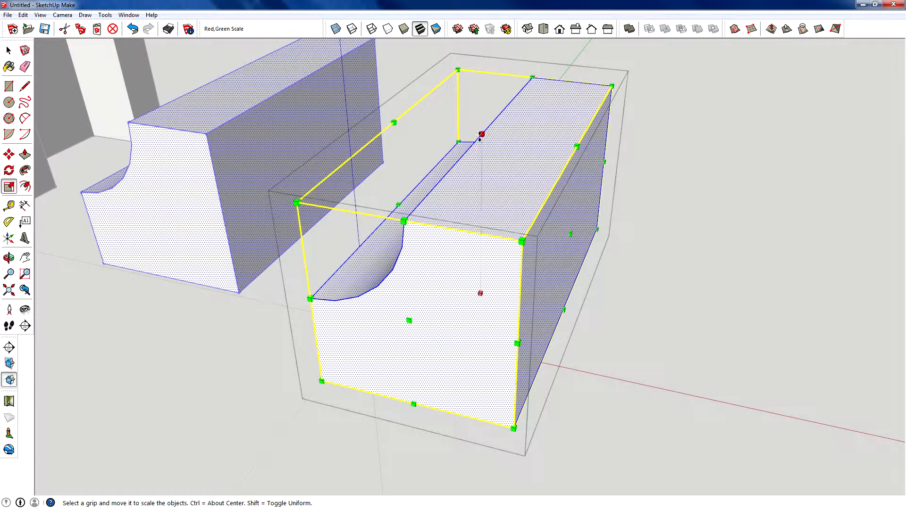
left_click_drag(480, 137, 503, 208)
- Move the geometry inside the open component about 3 m along the red axis
key("m")
left_click(386, 300)
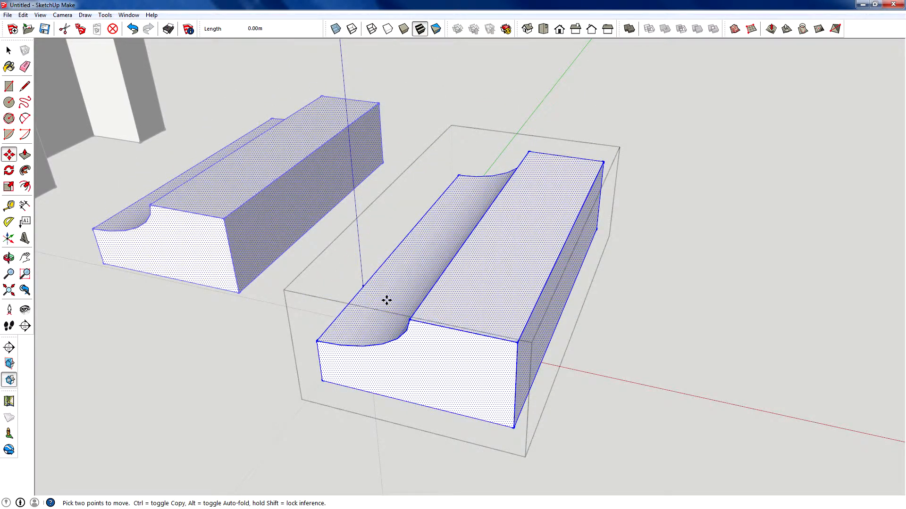
scroll(458, 278, "down", 3)
scroll(577, 334, "up", 2)
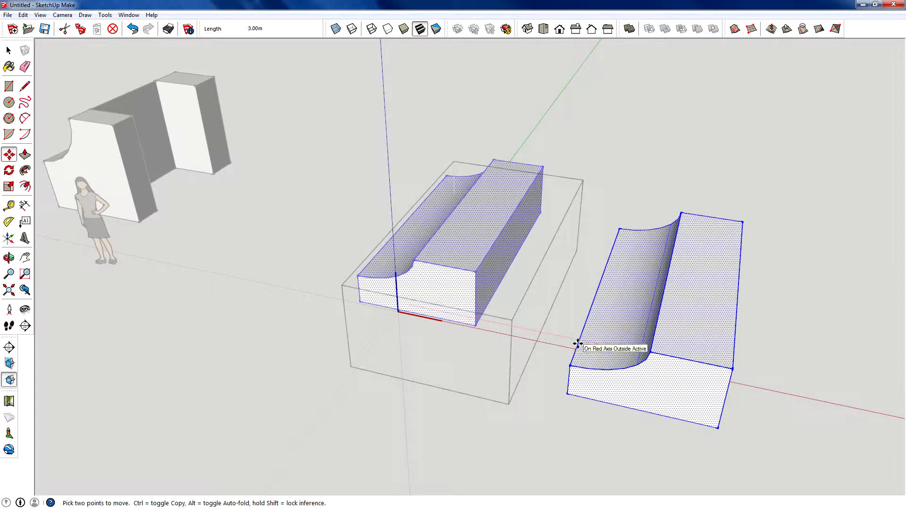
left_click(578, 344)
left_click(8, 50)
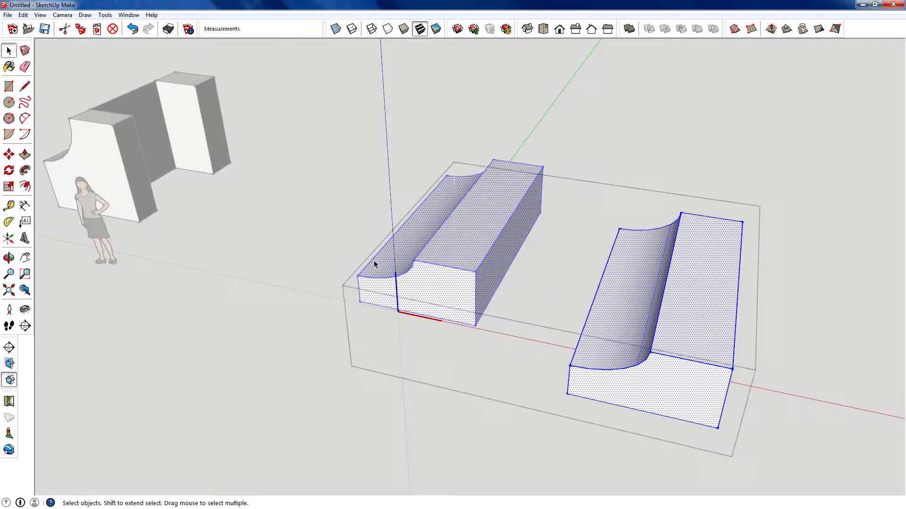
- Close the open component, copy the farthest block and place the copy beyond it along the red axis
left_click(313, 242)
scroll(313, 242, "down", 5)
left_click(488, 255)
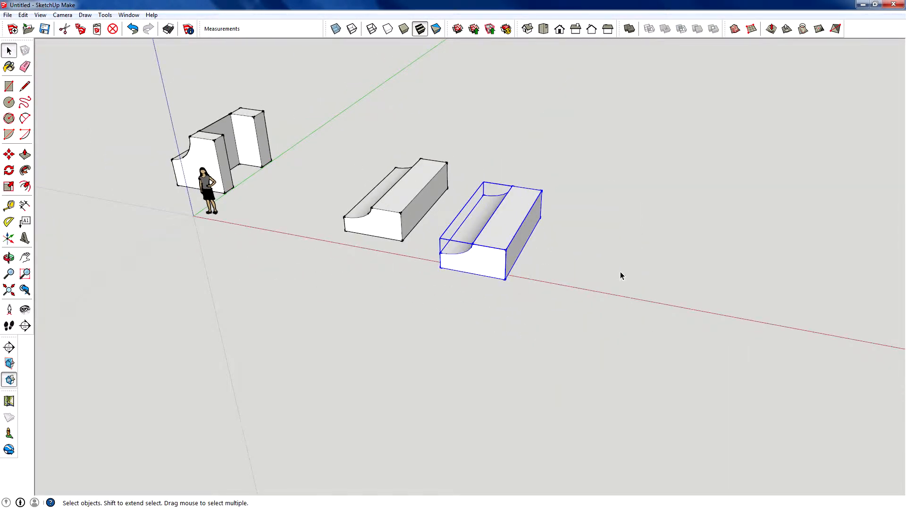
scroll(621, 276, "up", 4)
scroll(438, 206, "down", 2)
key("ctrl+v")
left_click(482, 288)
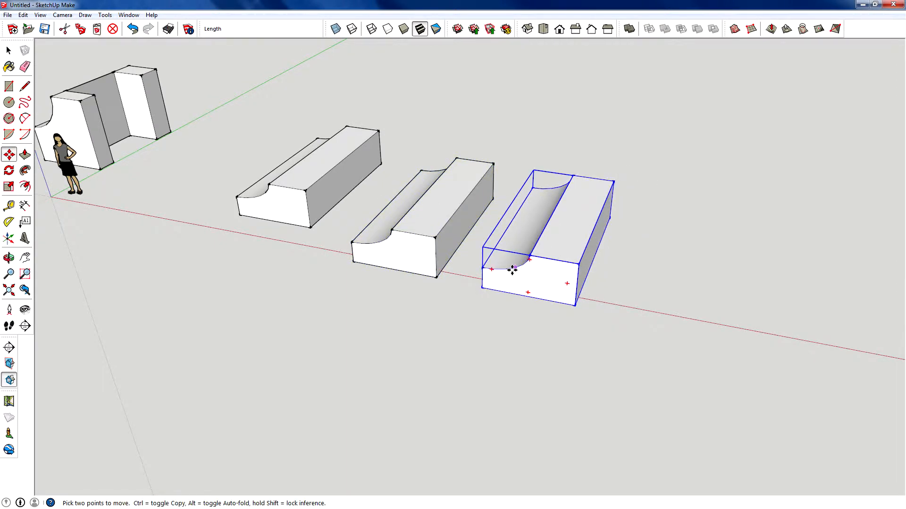
- Flip the newly placed copy along the component's red axis so its curved cut faces outward
right_click(512, 270)
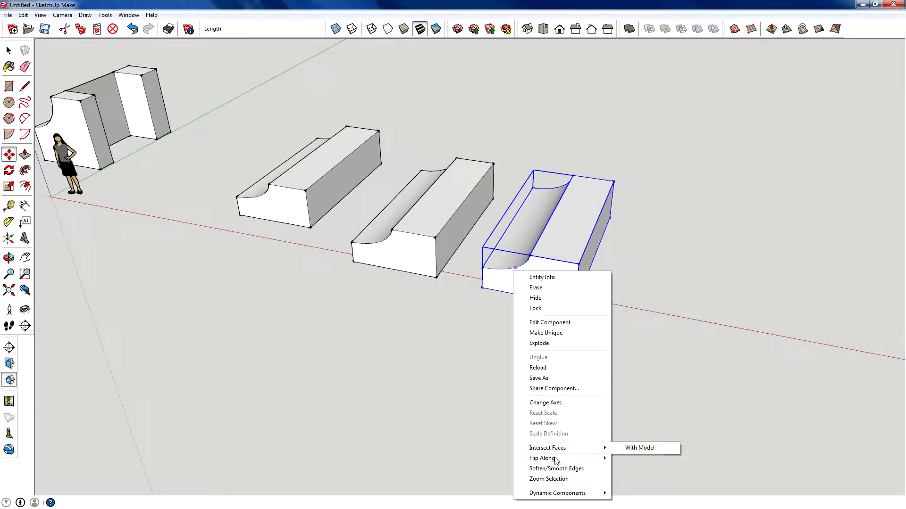
mouse_move(555, 460)
left_click(647, 458)
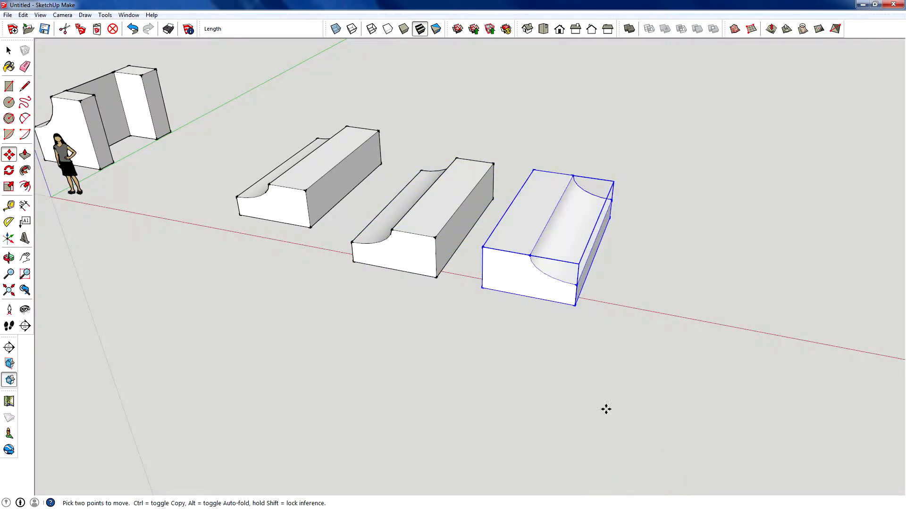
left_click(481, 245)
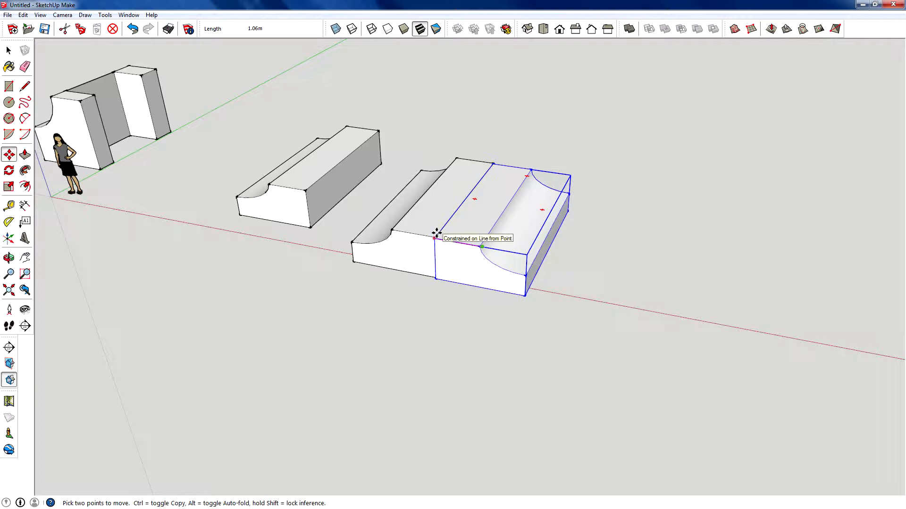
key("Escape")
left_click(484, 248)
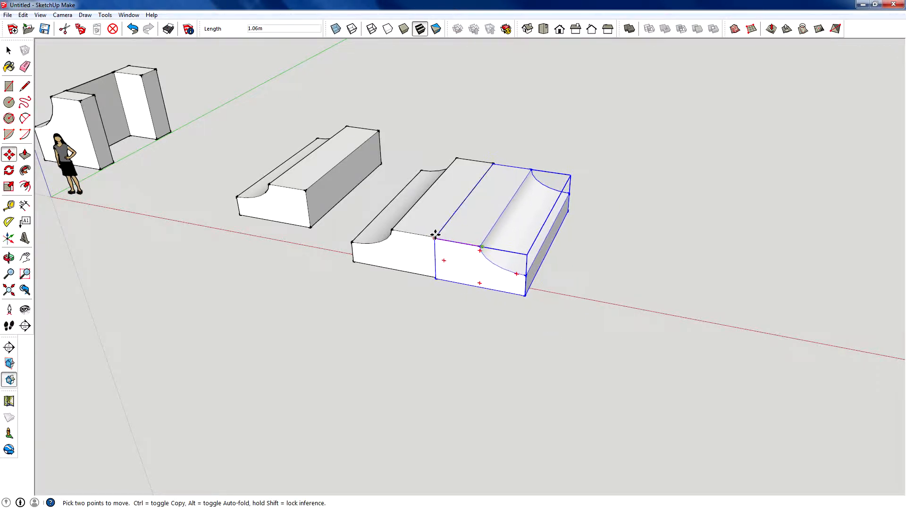
scroll(433, 233, "up", 5)
scroll(431, 230, "up", 3)
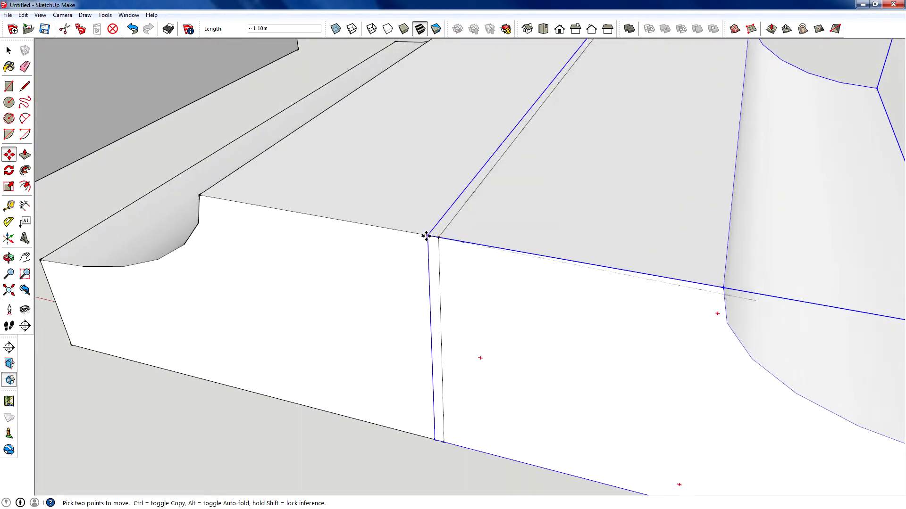
key("Escape")
- Move the flipped copy by its upper front corner onto the neighbouring block's corner, joining the two flat sides
left_click(757, 301)
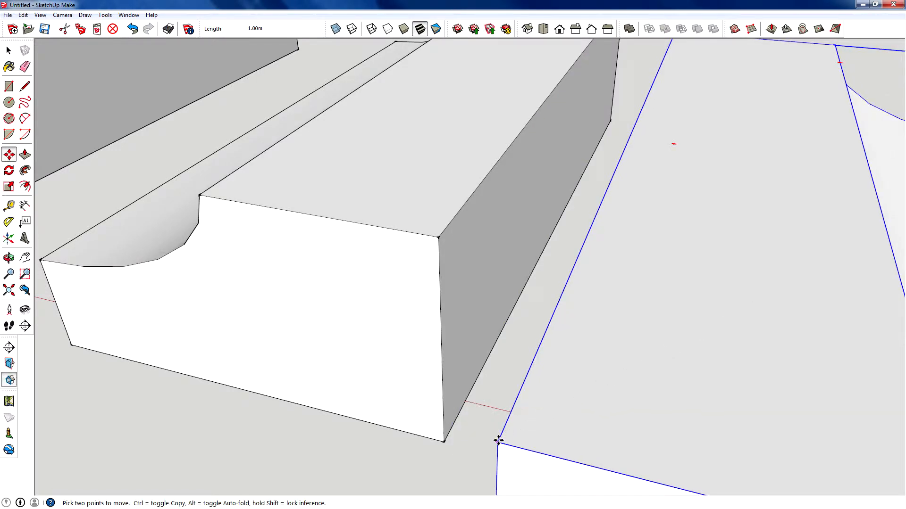
left_click(436, 237)
scroll(293, 219, "down", 5)
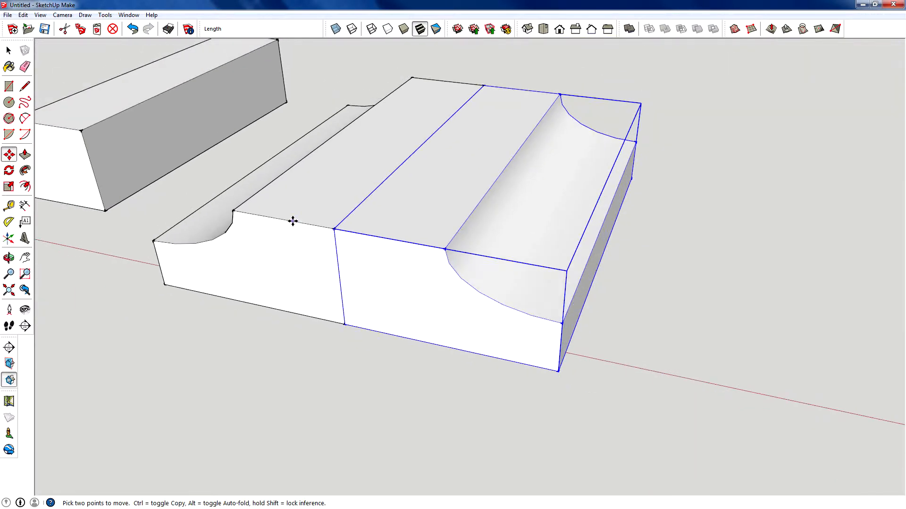
- Open the flipped block for editing and draw a 1 m line across its flat top face from the inner edge
right_click(397, 214)
left_click(429, 267)
middle_click_drag(428, 267, 471, 270)
key("l")
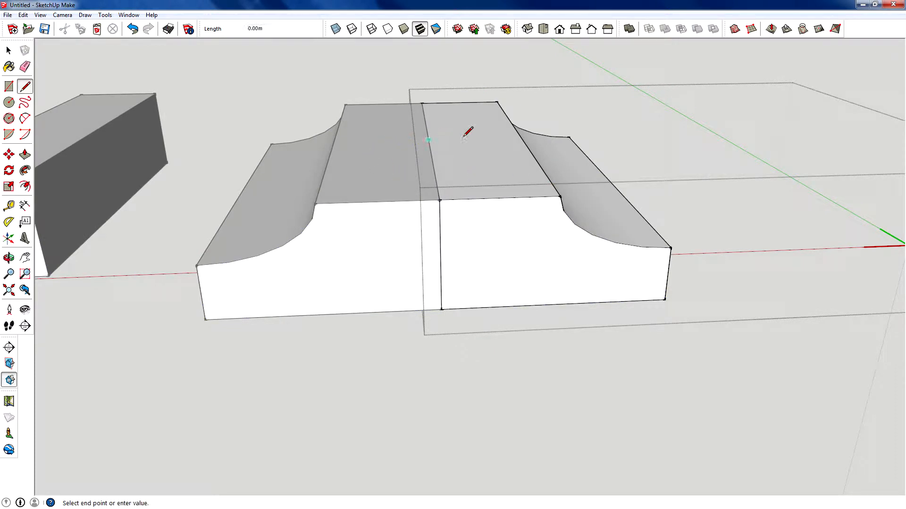
type("1")
key("Return")
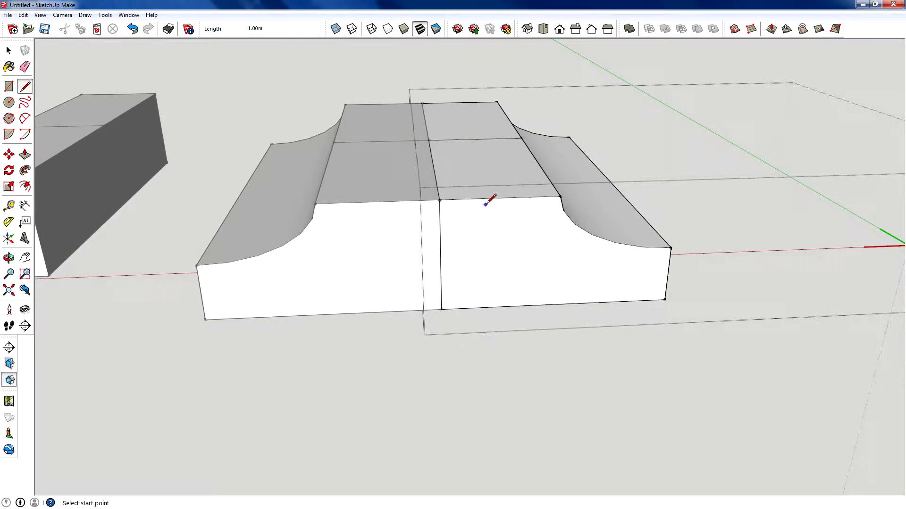
- Draw a line from the midpoint of the top face's end edge to the midpoint of the crossing line
left_click(500, 198)
left_click(475, 139)
middle_click_drag(463, 101, 588, 253)
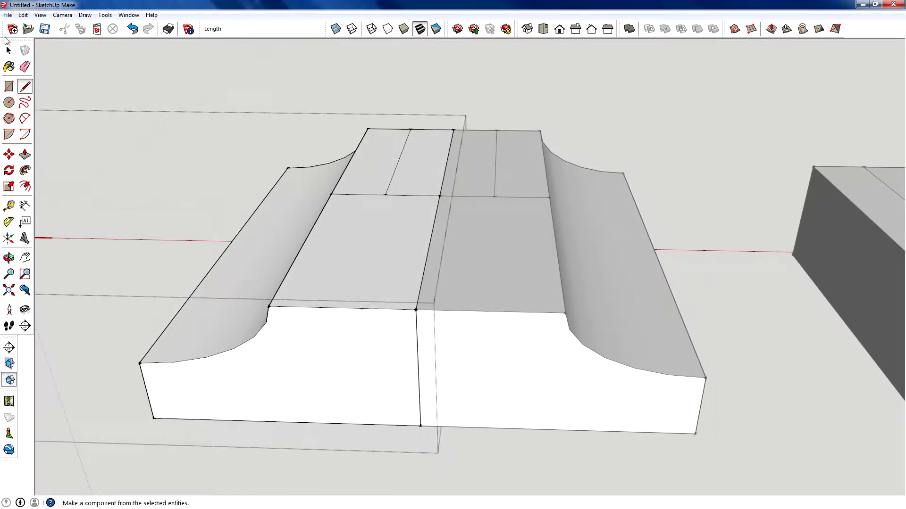
- Divide the top edge of the opposite end face into equal segments
key("space")
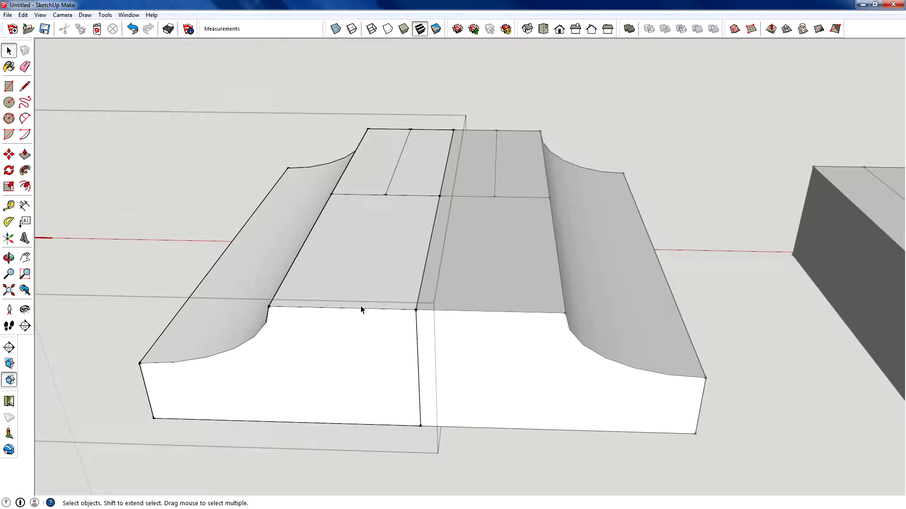
right_click(361, 308)
left_click(392, 370)
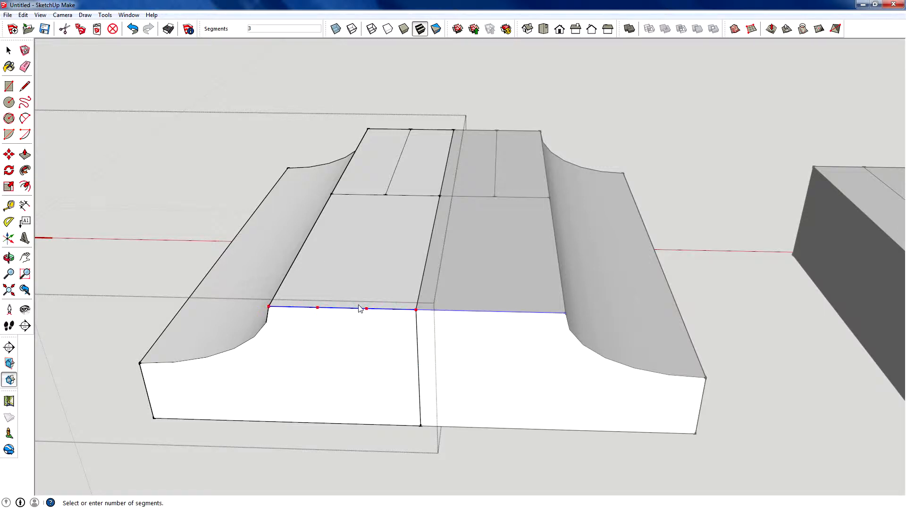
left_click(406, 314)
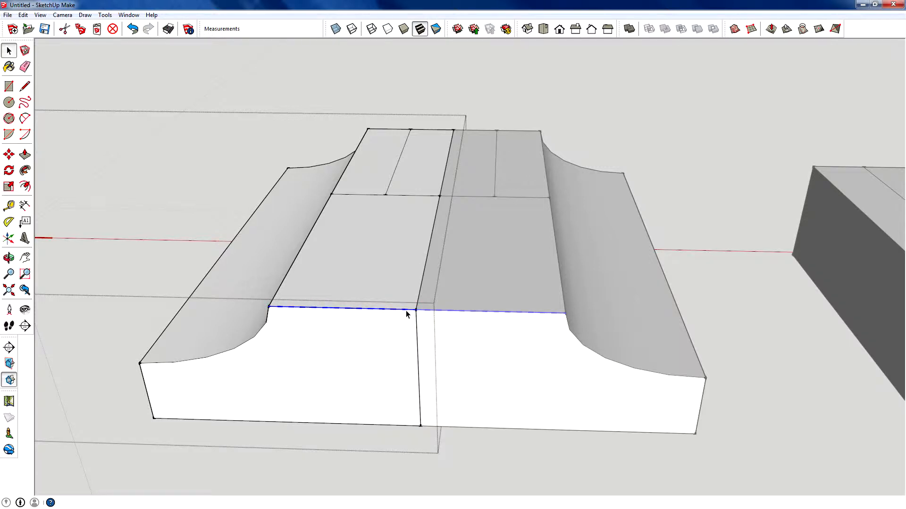
- Draw a 2 m line from a division point to the crossing line, plus diagonal lines forming a triangle near the end edge
key("l")
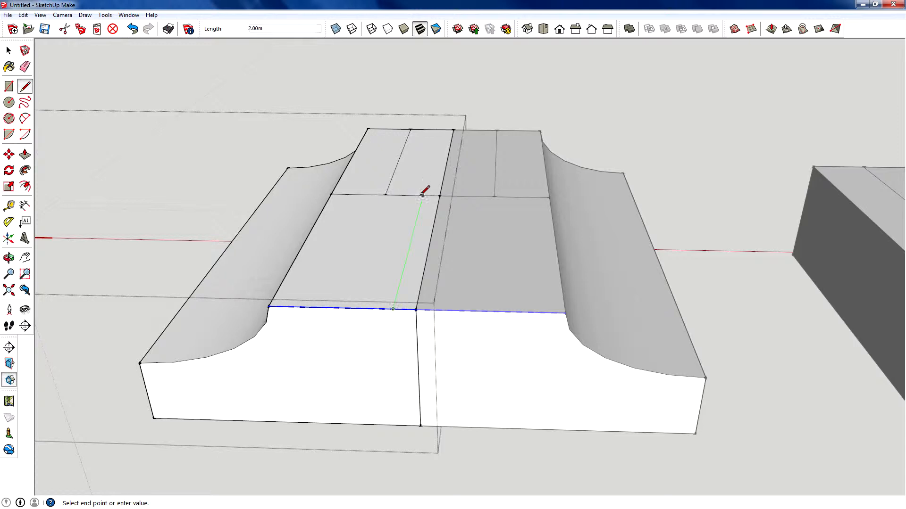
left_click(422, 196)
left_click(300, 249)
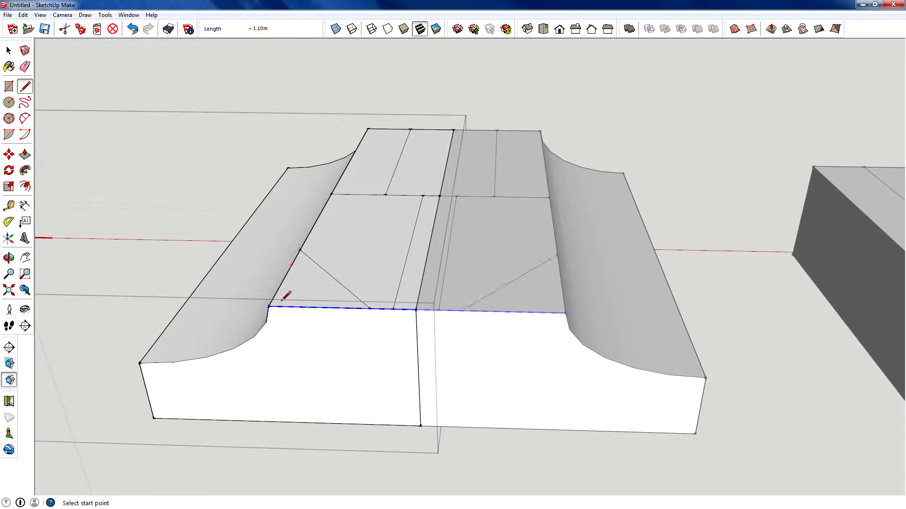
left_click(333, 277)
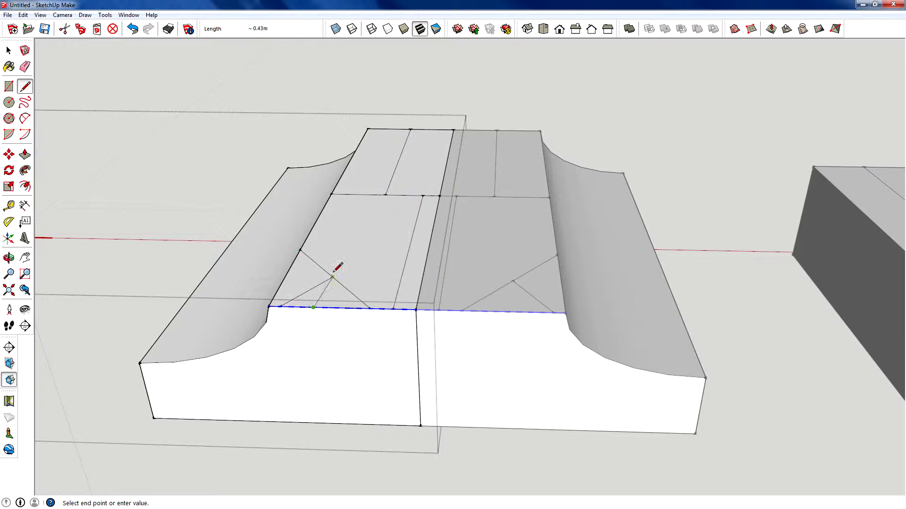
- Pull the small triangular top face up about 1 m and raise the narrow strip along the seam to a matching height
middle_click_drag(322, 301, 285, 243)
key("p")
left_click(746, 251)
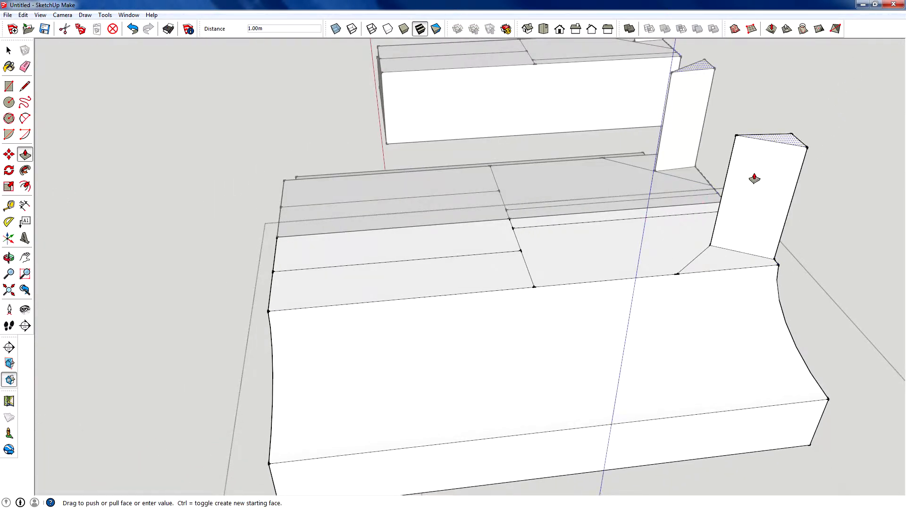
left_click(750, 178)
left_click(651, 217)
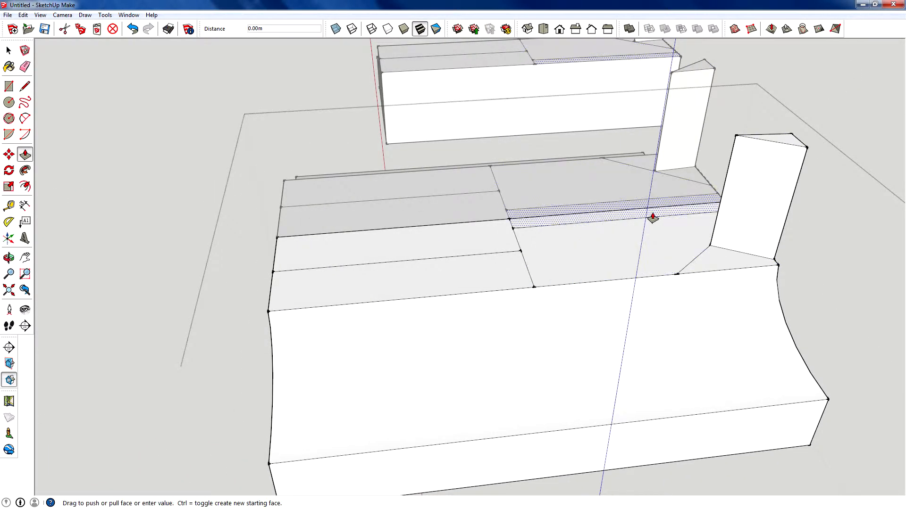
left_click(687, 218)
- Close the component, copy the flipped block and place the copy farther back beside the joined pair
middle_click_drag(789, 81, 448, 264)
key("space")
left_click(571, 312)
scroll(297, 222, "down", 5)
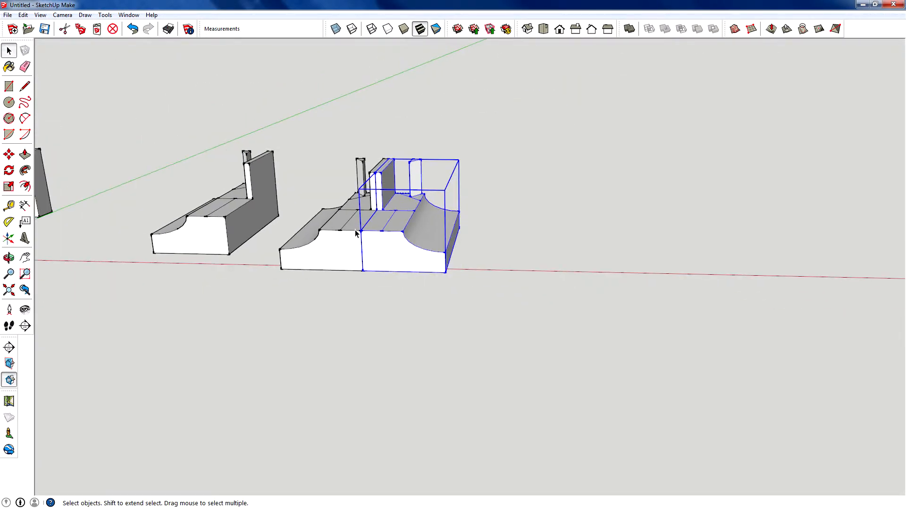
scroll(350, 198, "up", 3)
key("ctrl+v")
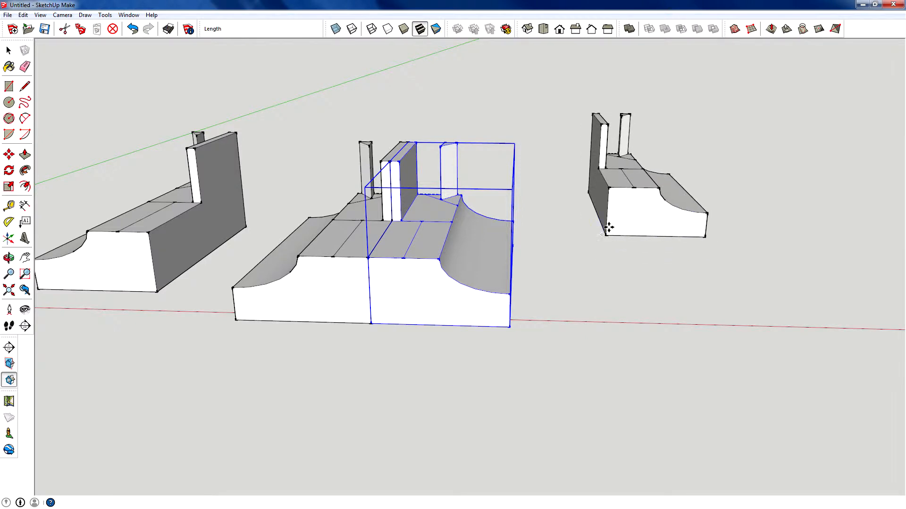
left_click(606, 236)
- Flip the new copy along the component's green axis and move it end to end against the flipped block
right_click(622, 204)
mouse_move(682, 393)
left_click(765, 403)
middle_click_drag(608, 236, 287, 288)
left_click(680, 334)
left_click(562, 183)
middle_click_drag(572, 244, 628, 226)
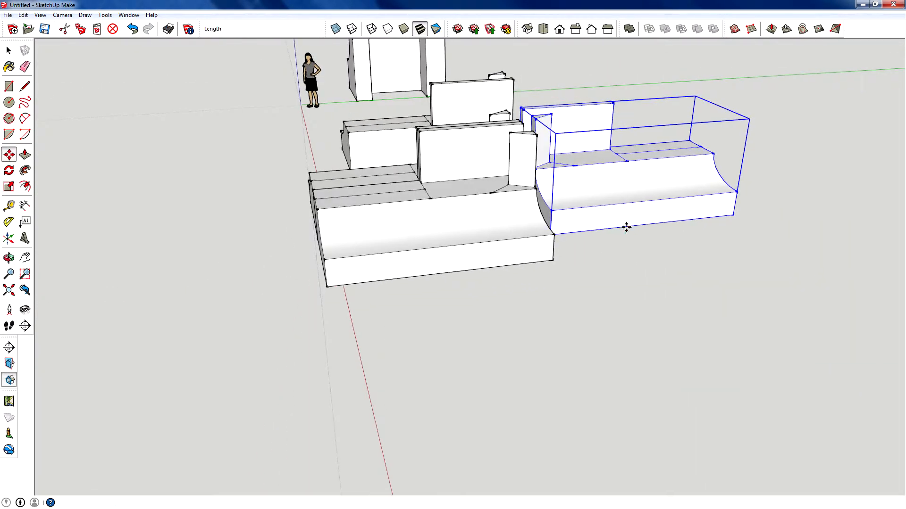
- Paste another copy of the block in front of the others and flip it along the component's blue axis
key("ctrl+v")
left_click(554, 378)
right_click(568, 361)
mouse_move(603, 322)
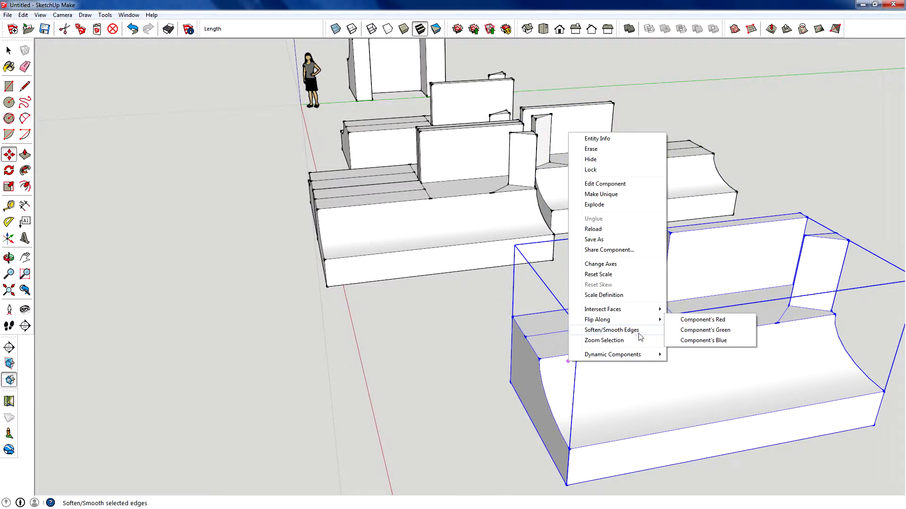
left_click(707, 339)
- Move the upside-down copy directly beneath the flipped block so their bases meet
middle_click_drag(624, 339, 538, 254)
left_click(578, 232)
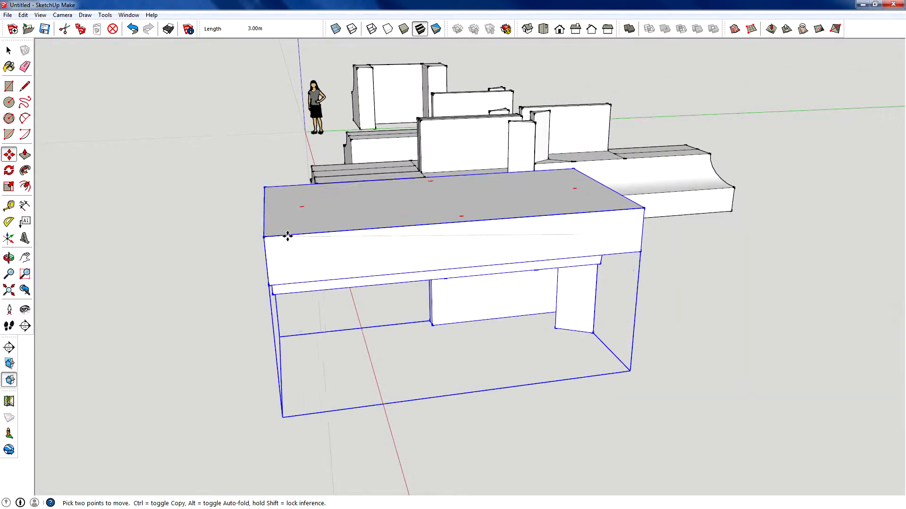
middle_click_drag(477, 214, 741, 158)
middle_click_drag(506, 177, 526, 214)
- Open the upside-down copy for editing and move its front end face outward 1 m
right_click(559, 229)
left_click(590, 280)
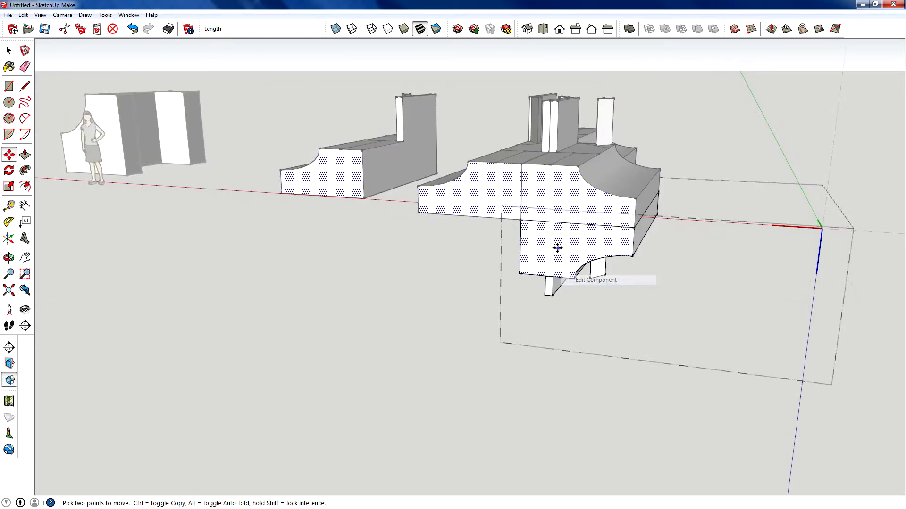
left_click(567, 231)
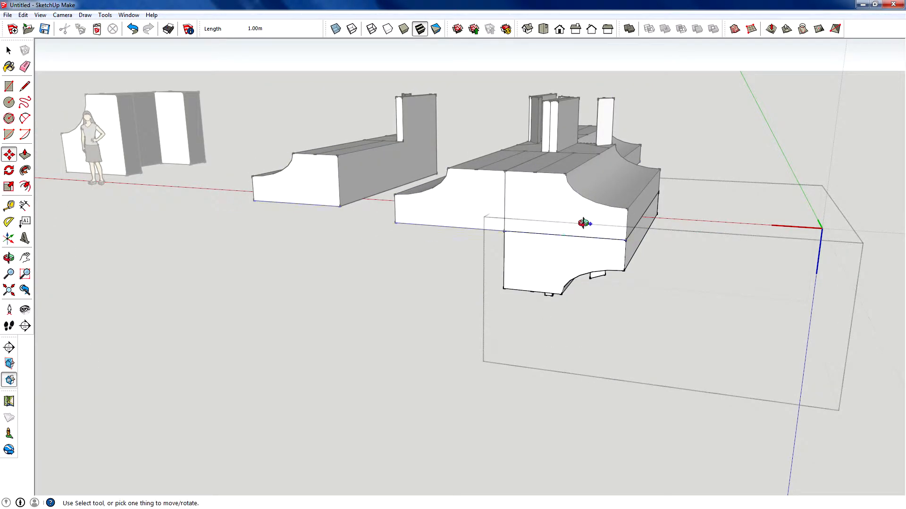
middle_click_drag(584, 223, 528, 178)
middle_click_drag(572, 255, 679, 292)
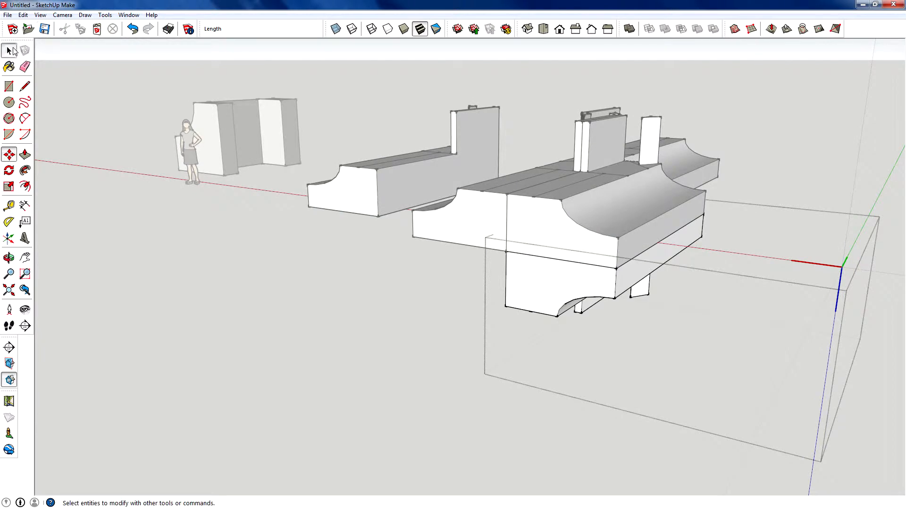
- Close the component and select the flipped block above the upside-down copy
left_click(10, 51)
left_click(559, 222)
left_click(560, 226)
key("ctrl+c")
key("ctrl+v")
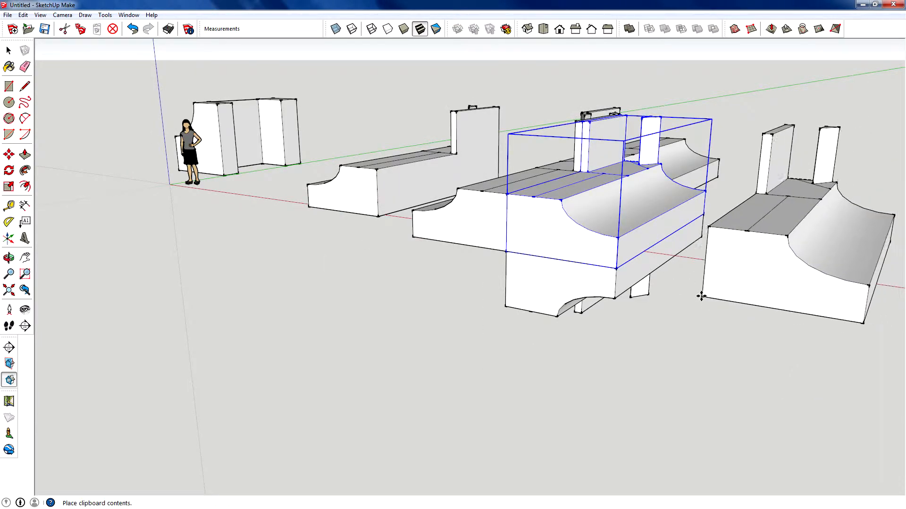
left_click(9, 50)
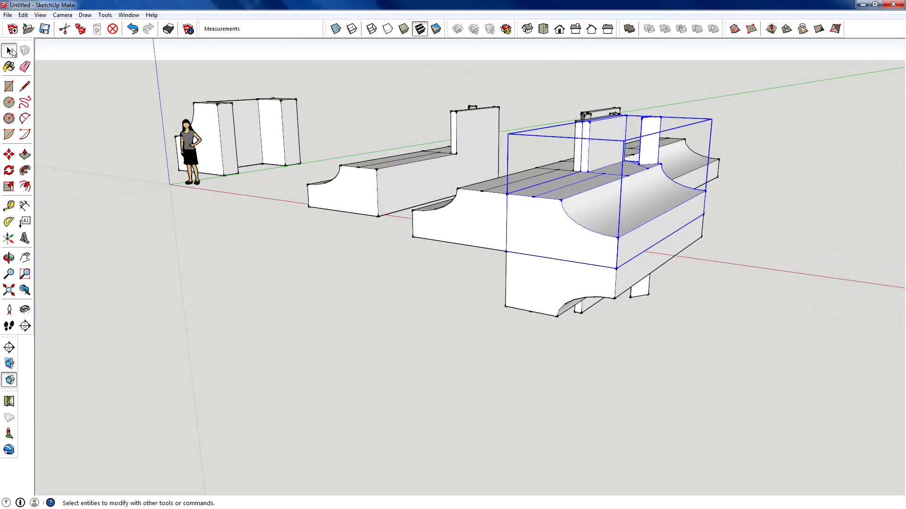
- Add the separate standalone block to the selection and make the two selected components unique
right_click(578, 231)
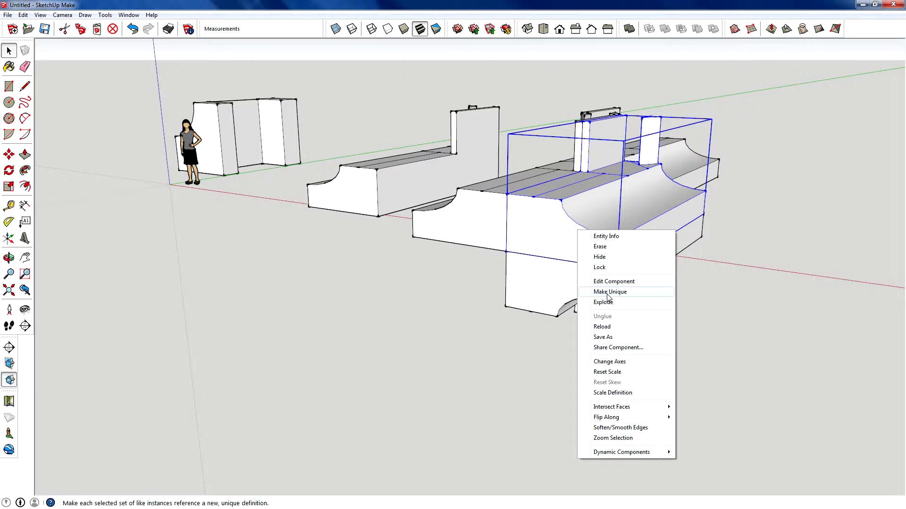
left_click(542, 207)
middle_click_drag(541, 205, 620, 251)
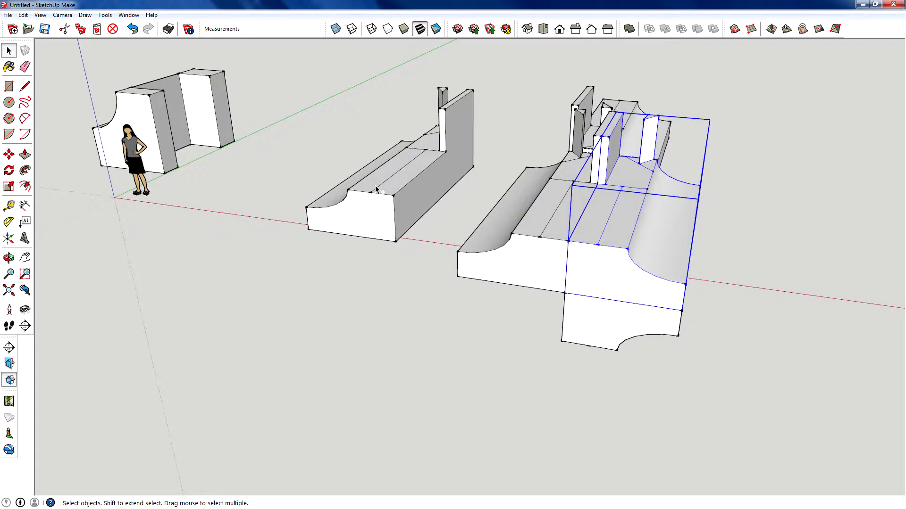
left_click(376, 189, "shift")
right_click(389, 179)
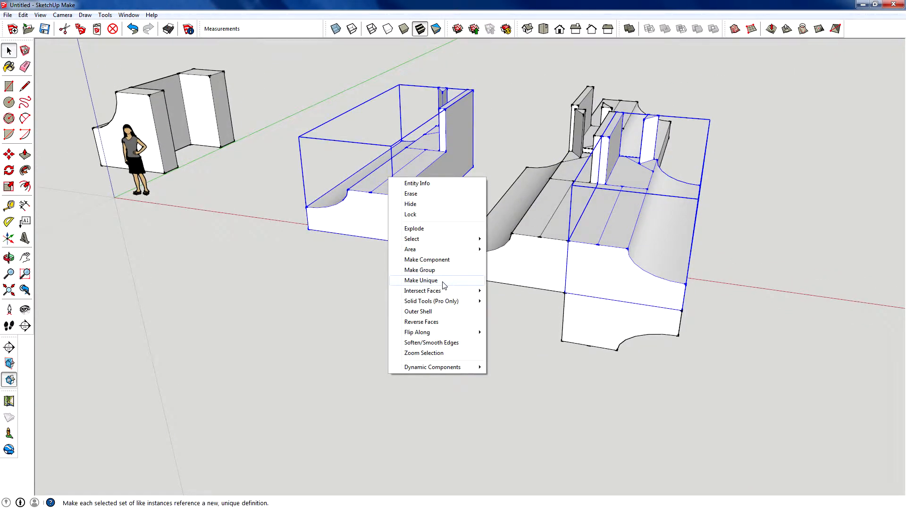
left_click(443, 282)
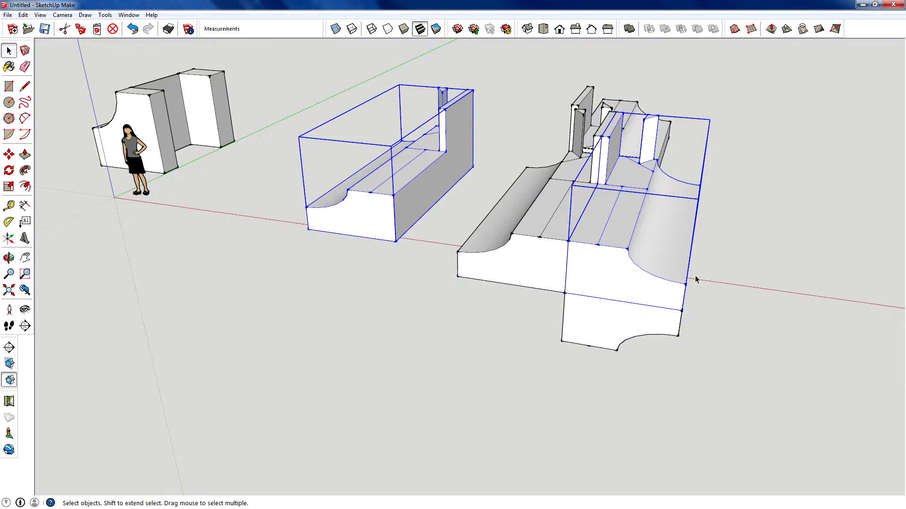
- Open the flipped unique block for editing and raise the flat top strip farthest from its concave curve by 1 m
double_click(600, 251)
left_click(604, 236)
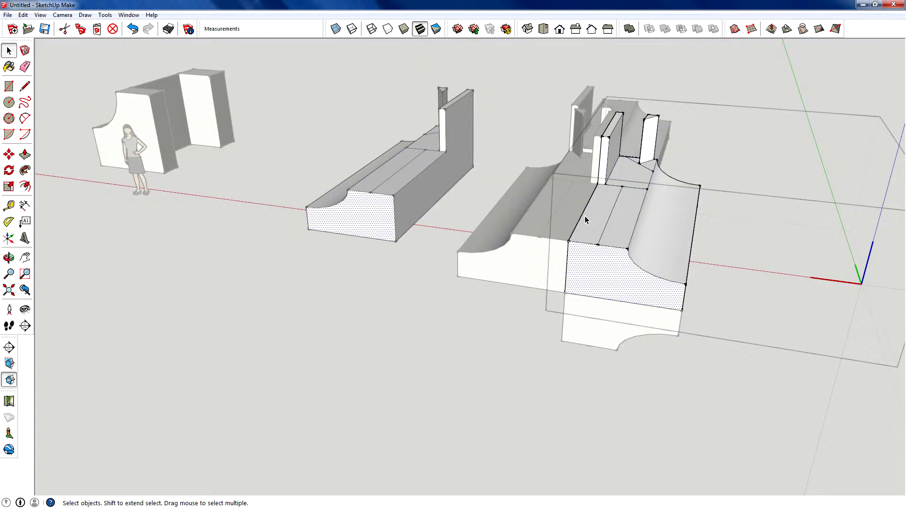
left_click(613, 218)
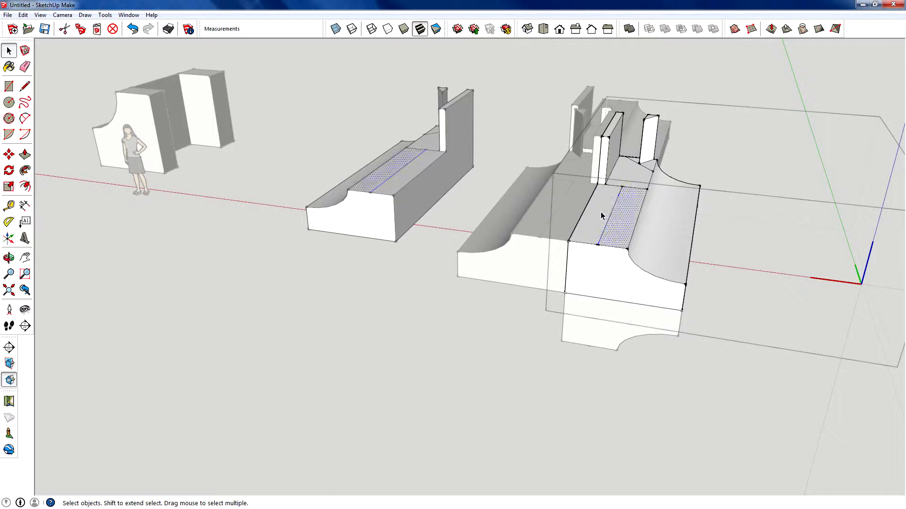
left_click(596, 211)
key("p")
left_click_drag(590, 218, 581, 107)
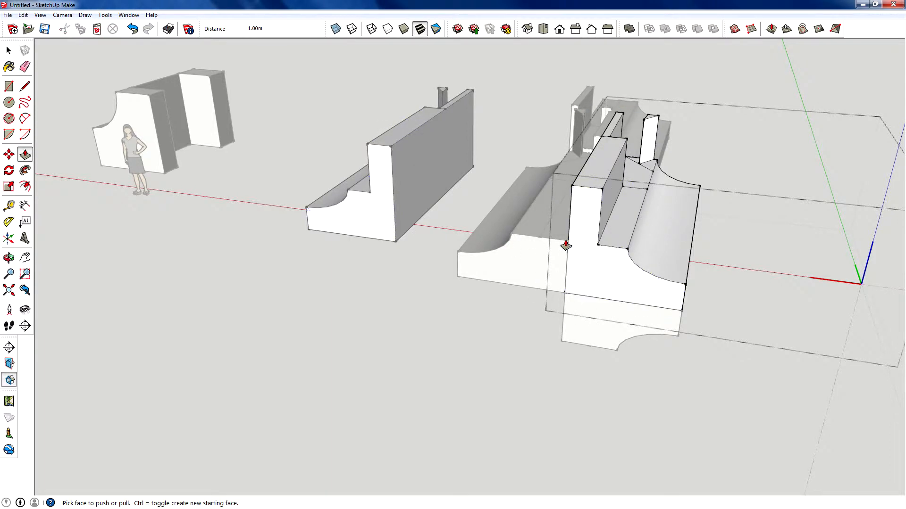
- Pull the raised strip's side face outward over the concave curve so it overhangs the block, and close the component
middle_click_drag(565, 245, 479, 205)
left_click_drag(479, 204, 532, 256)
middle_click_drag(532, 256, 425, 259)
key("space")
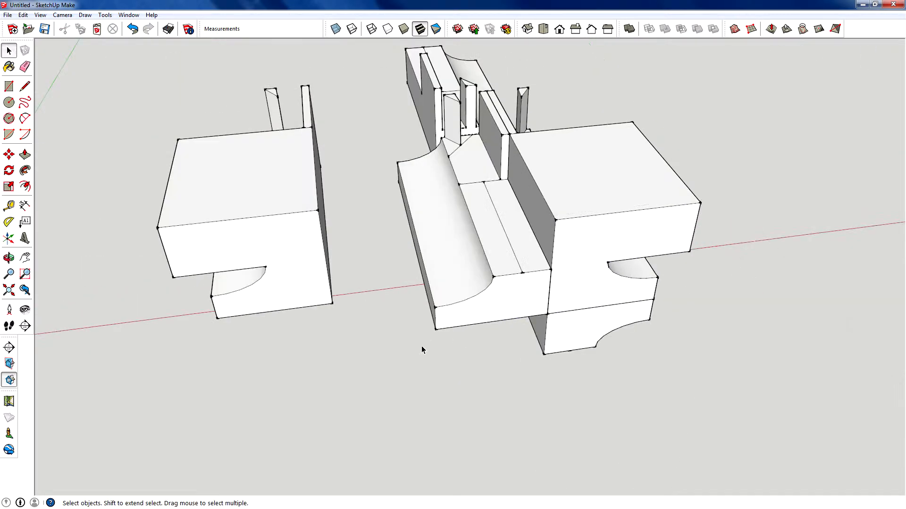
scroll(455, 278, "down", 5)
scroll(408, 231, "up", 3)
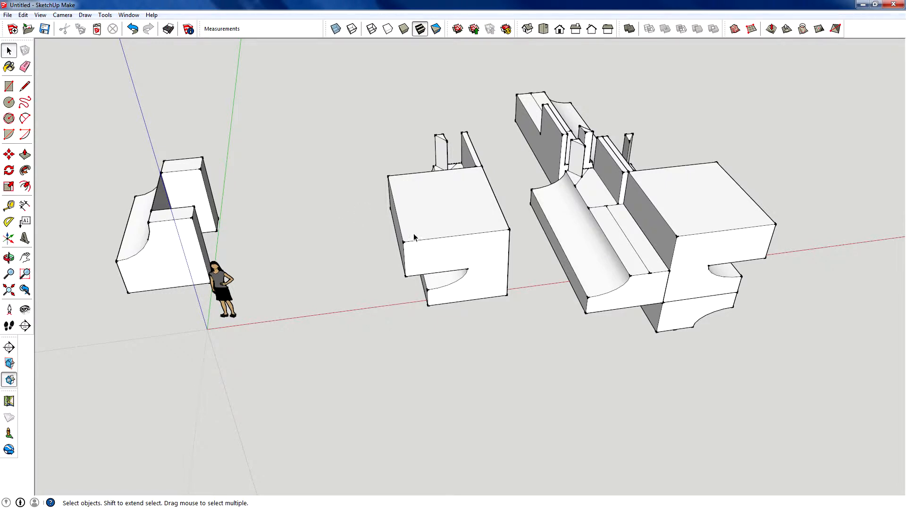
middle_click_drag(601, 234, 591, 273)
- Copy the block beside the overhanging one and paste two copies side by side in the open area near the human figure
left_click(591, 272)
scroll(532, 184, "down", 3)
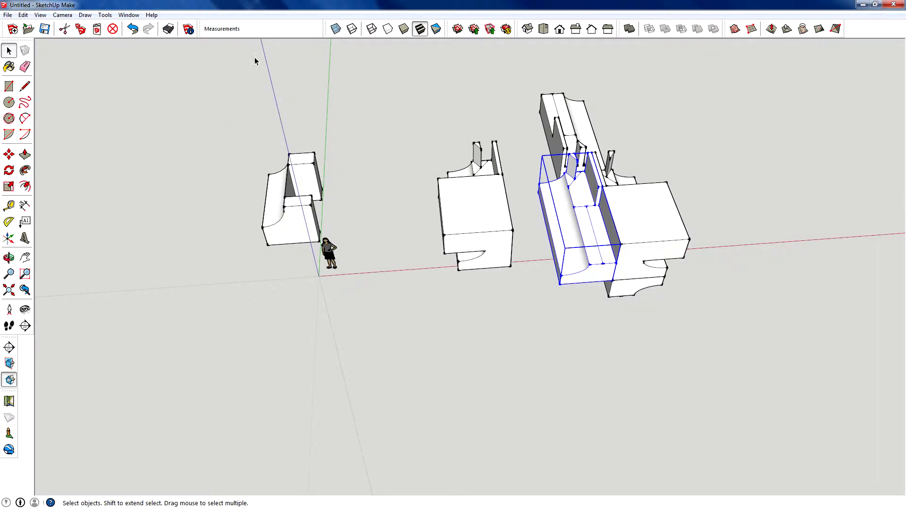
scroll(626, 243, "up", 3)
key("ctrl+c")
key("ctrl+v")
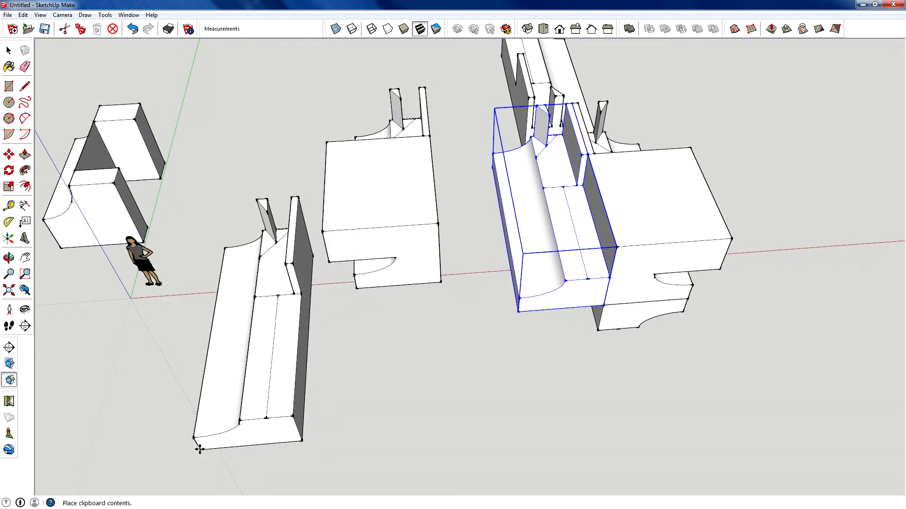
left_click(198, 449)
scroll(385, 197, "down", 3)
scroll(292, 320, "up", 2)
key("ctrl+v")
left_click(345, 352)
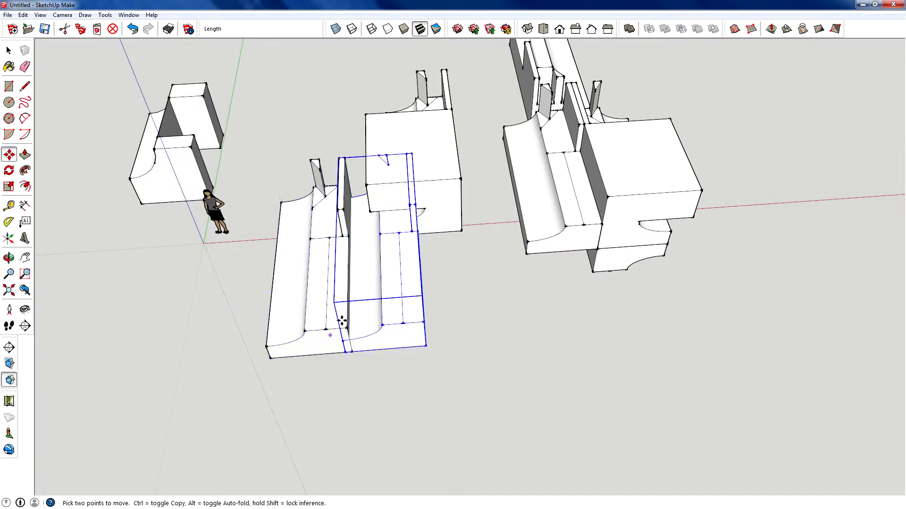
- Rotate the second pasted copy clockwise about the vertical axis so it sits at an angle to the first
key("q")
left_click(361, 378)
key("Escape")
left_click(337, 363)
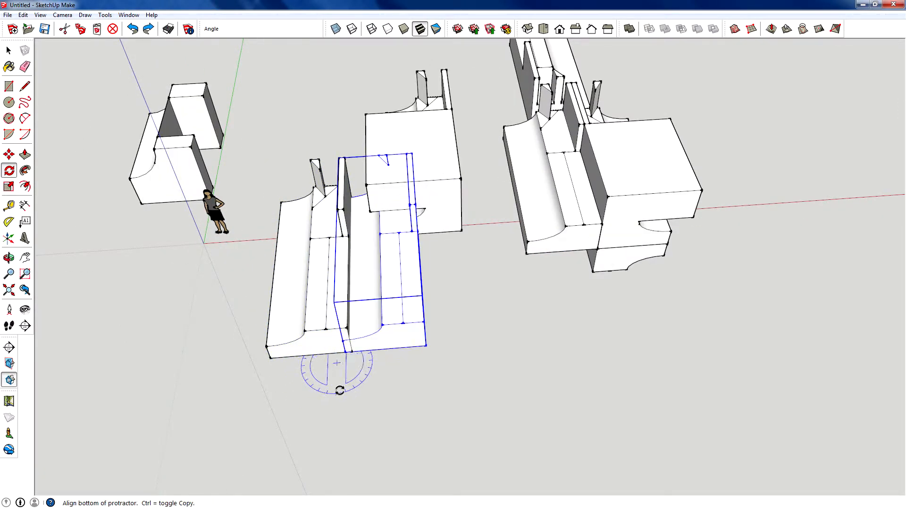
left_click(340, 390)
left_click(306, 389)
- Move the rotated copy so its curved-side front corner meets the matching corner of the first pasted copy
key("m")
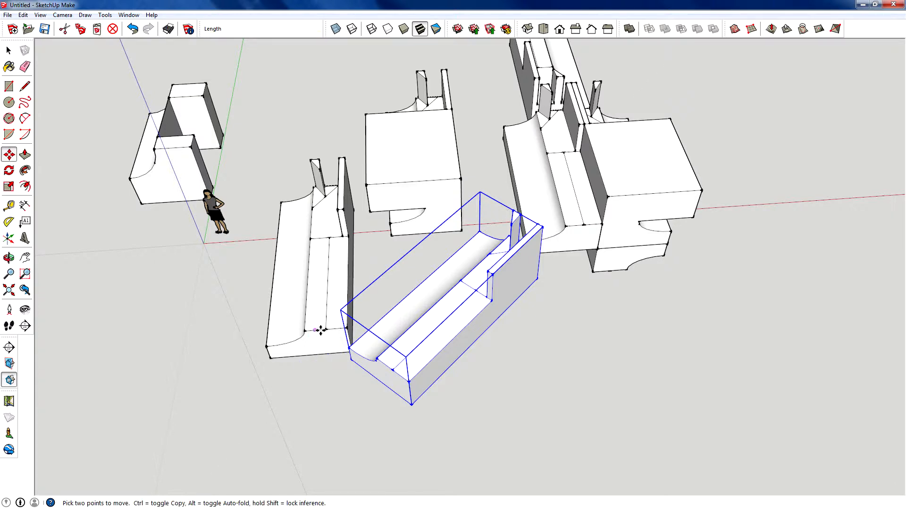
left_click(347, 346)
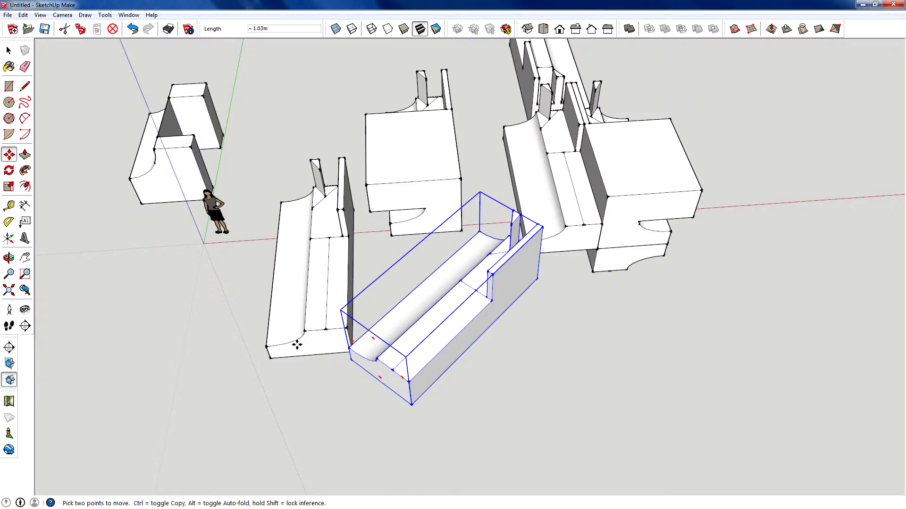
left_click(267, 344)
key("space")
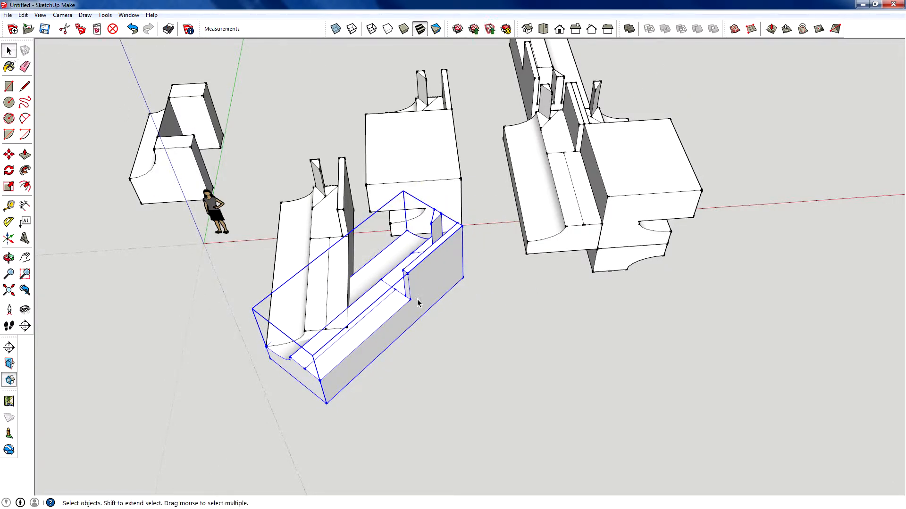
- Select both pasted blocks, group them and convert the group into a component
left_click(328, 275)
right_click(335, 281)
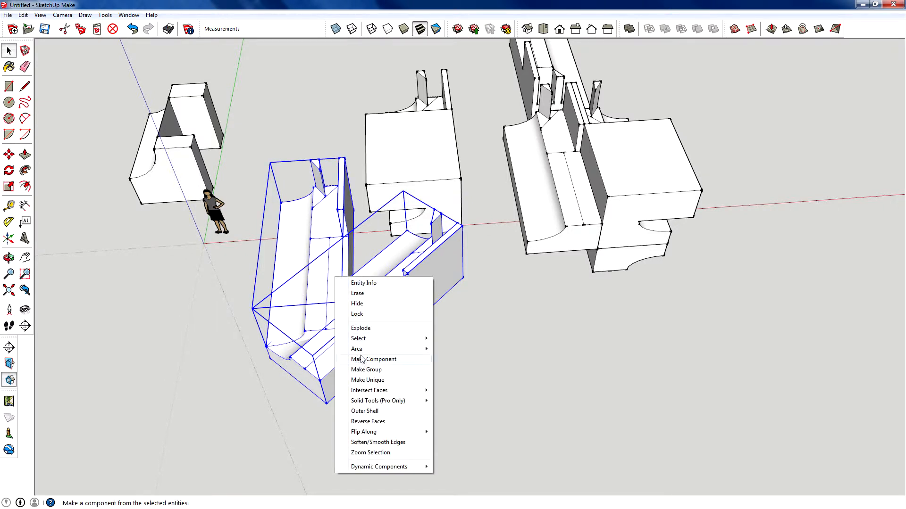
left_click(367, 371)
right_click(319, 320)
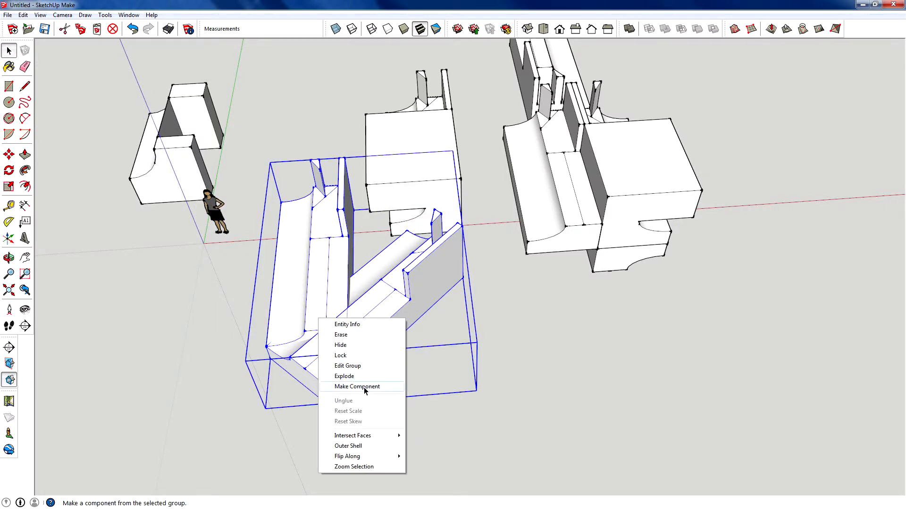
left_click(364, 387)
- Paste a copy of the two-block component and move its shared front corner onto the original's shared corner
key("ctrl+c")
key("ctrl+v")
left_click(414, 430)
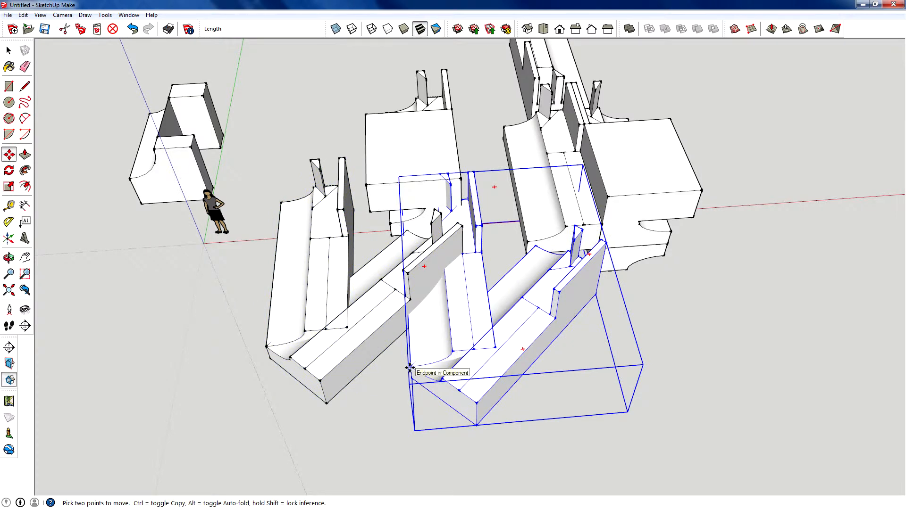
left_click(410, 368)
left_click(266, 347)
- Rotate the pasted two-block component 90° about the shared corner, continuing the fan of blocks
key("q")
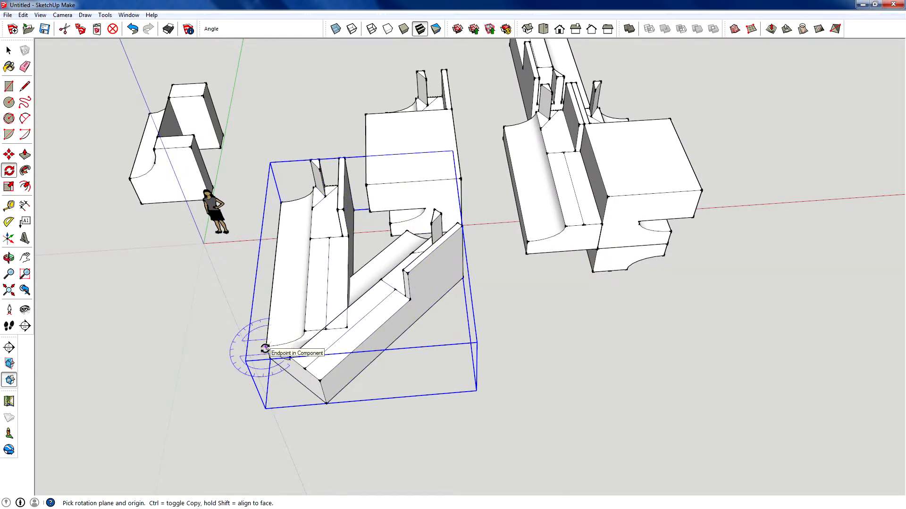
left_click(265, 349)
left_click(236, 323)
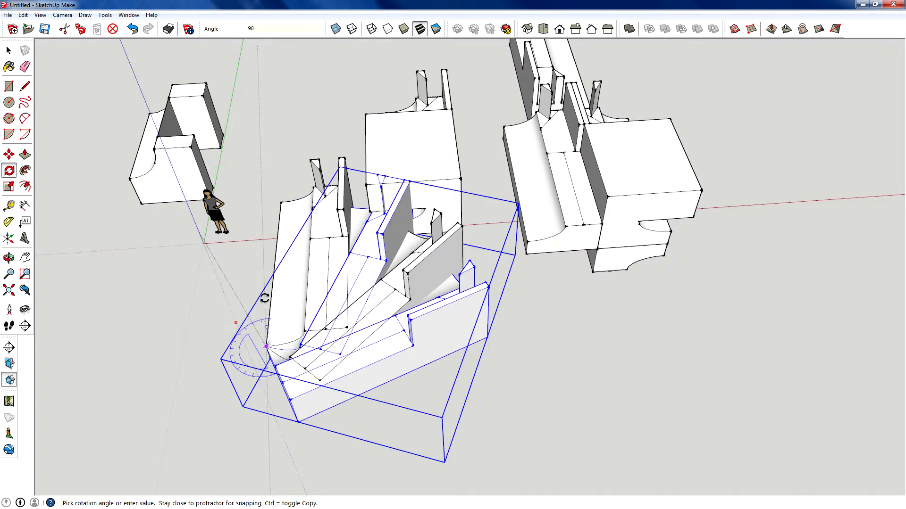
left_click(265, 298)
- Select both two-block components and combine them into one component with the default settings
left_click(8, 51)
right_click(349, 306)
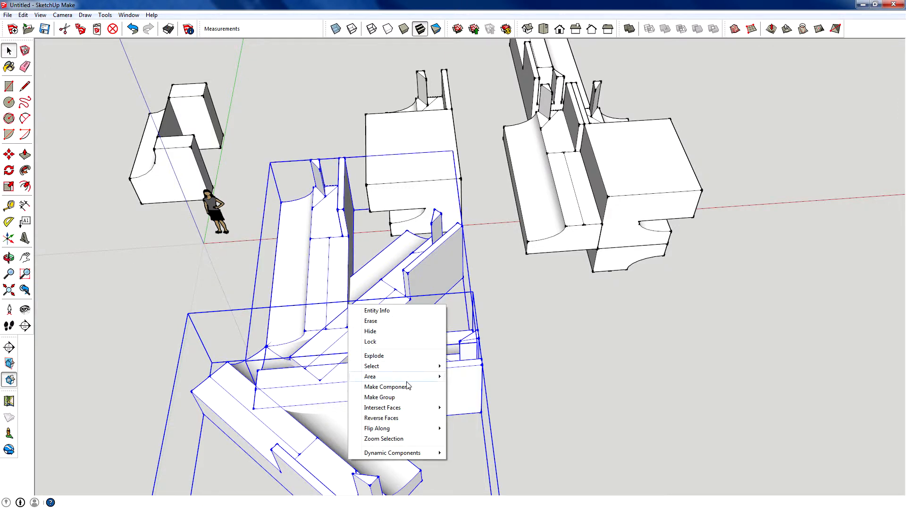
left_click(408, 386)
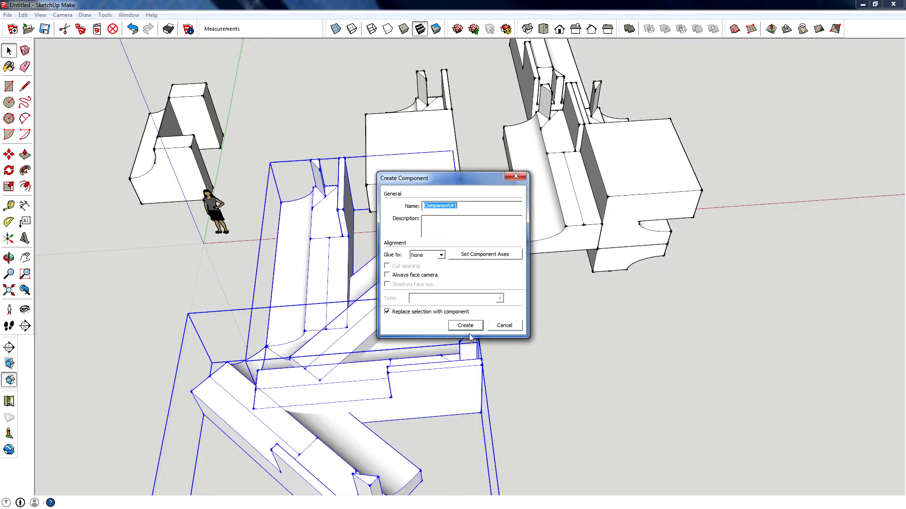
left_click(464, 328)
- Paste a copy of the four-block component and rotate it 180° about the vertical axis
key("ctrl+c")
key("ctrl+v")
left_click(98, 389)
key("q")
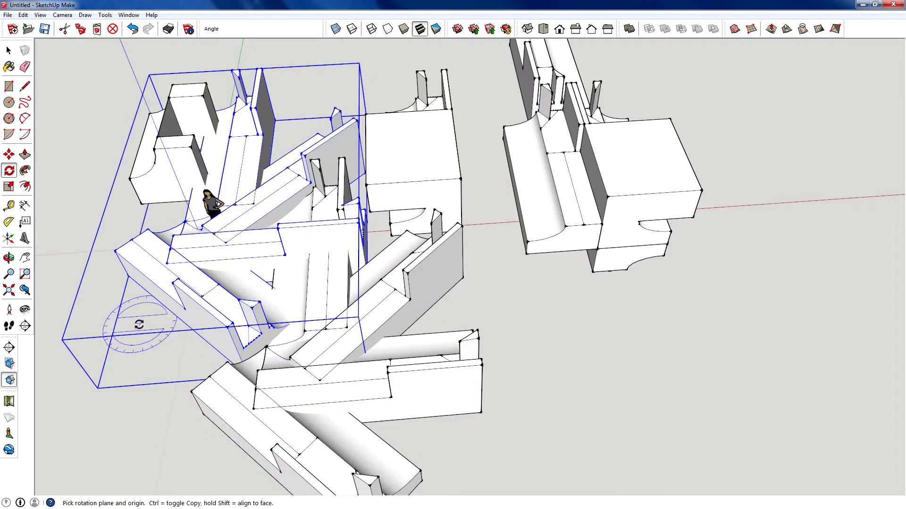
left_click_drag(138, 324, 138, 358)
left_click(132, 354)
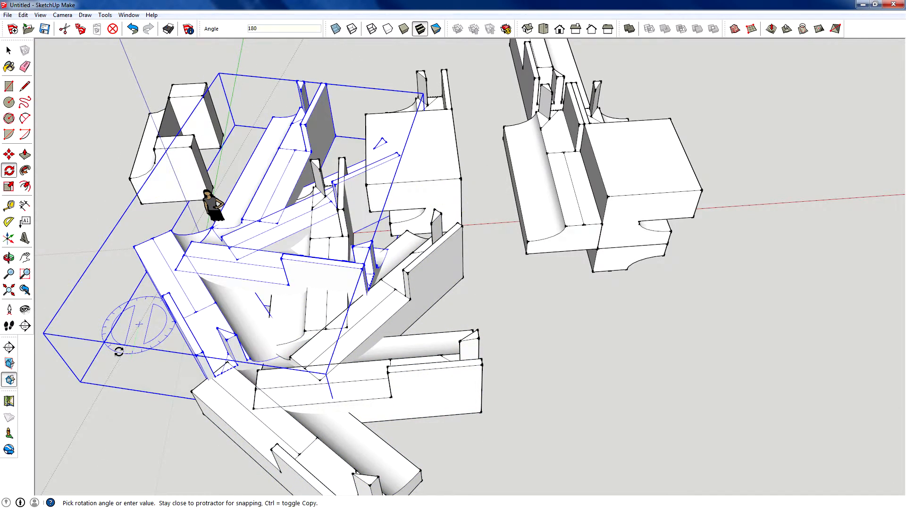
key("Return")
- Move the rotated four-block copy so its centre corner meets the original's, forming a full pinwheel
key("m")
left_click(89, 319)
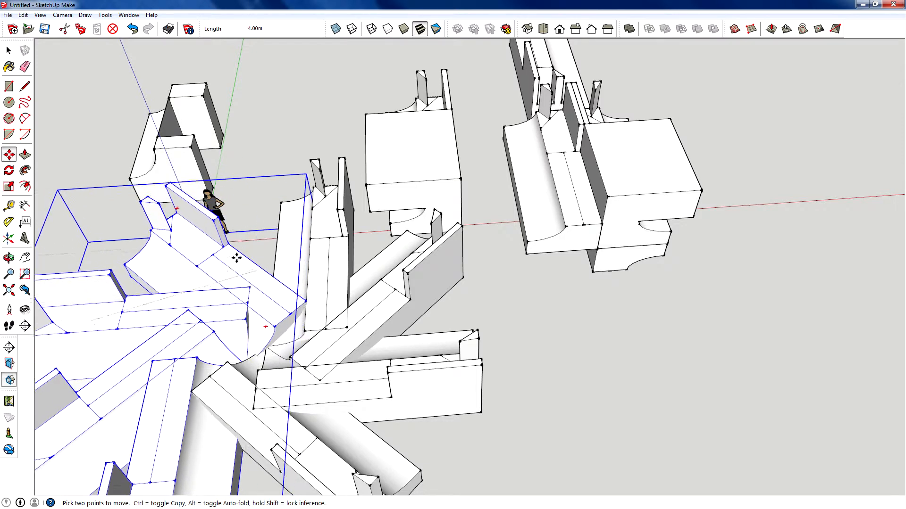
type("3")
key("Return")
left_click(167, 334)
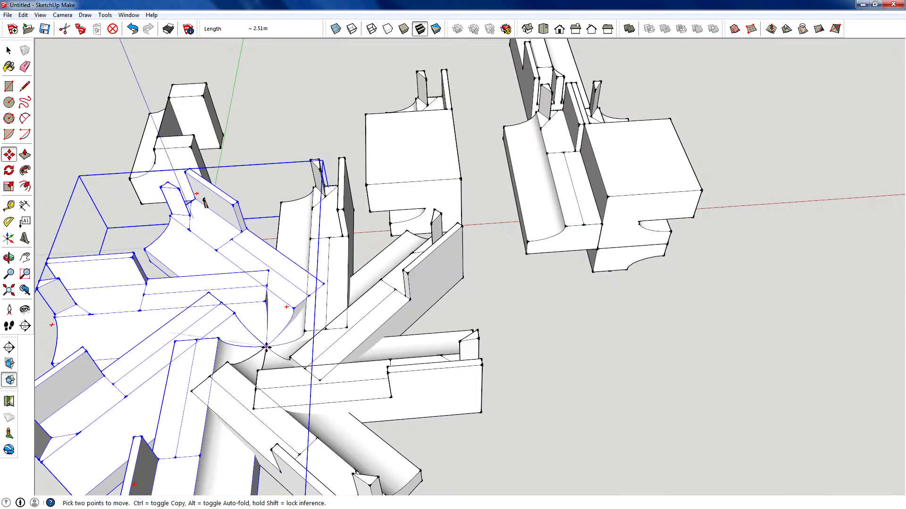
- Select both halves of the pinwheel and combine them into one component with the default settings
left_click(8, 50)
left_click_drag(307, 298, 163, 428)
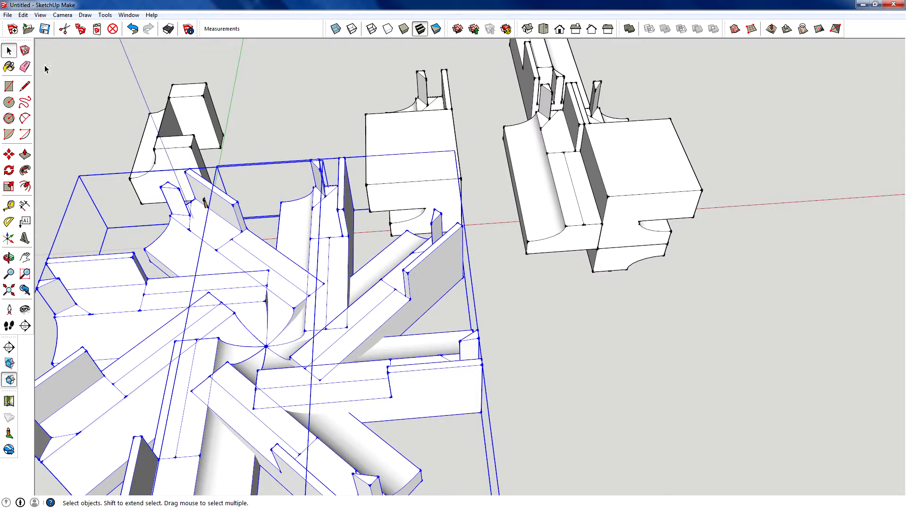
right_click(237, 284)
left_click(283, 364)
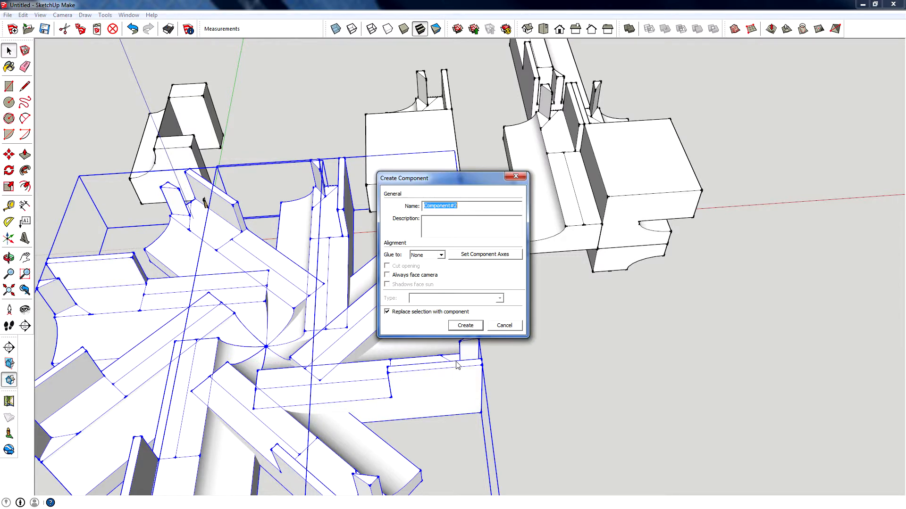
left_click(468, 324)
- Move the pinwheel component about 7 m away from the other blocks into open space
scroll(399, 204, "down", 7)
left_click(9, 155)
left_click_drag(401, 268, 481, 336)
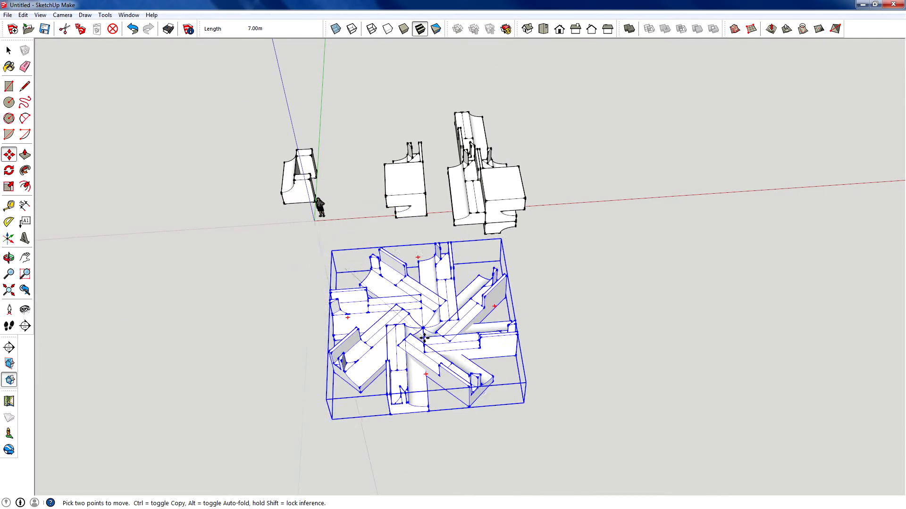
- Open the pinwheel's nested components for editing, down to the geometry of a single block
left_click(8, 50)
double_click(435, 327)
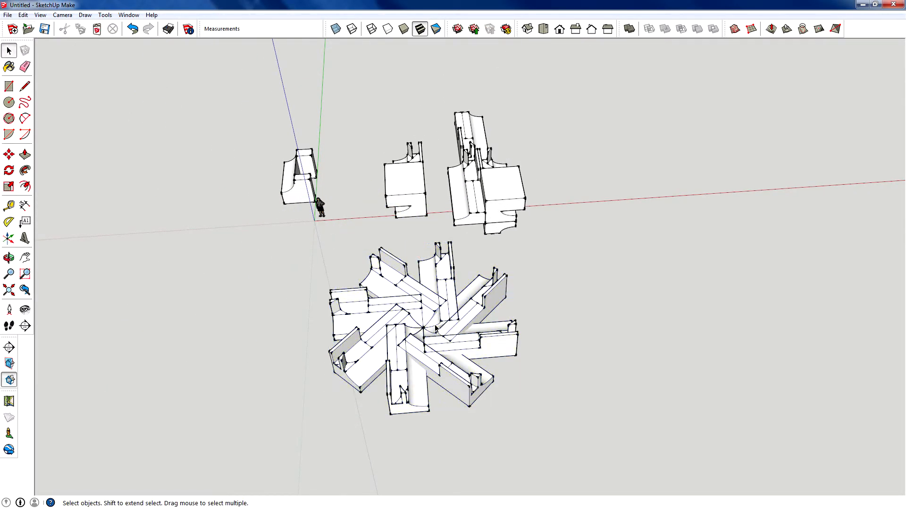
left_click(503, 335)
double_click(504, 337)
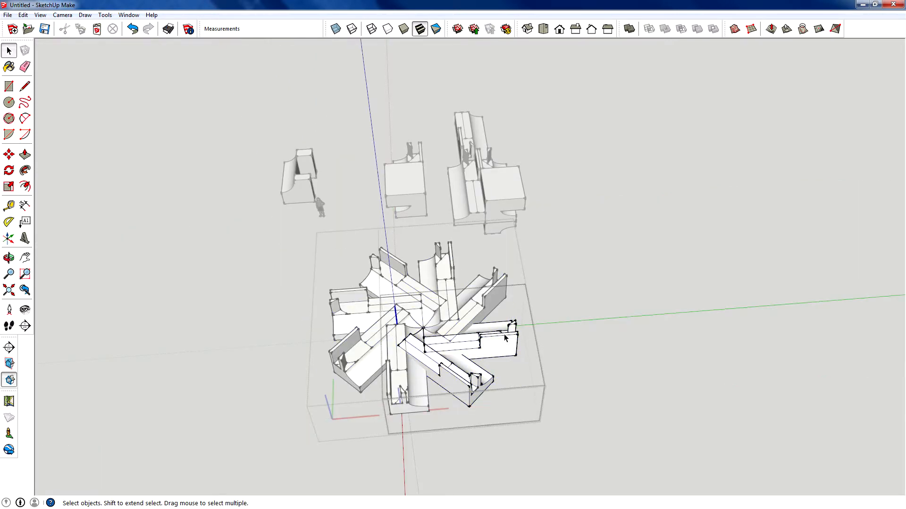
triple_click(501, 344)
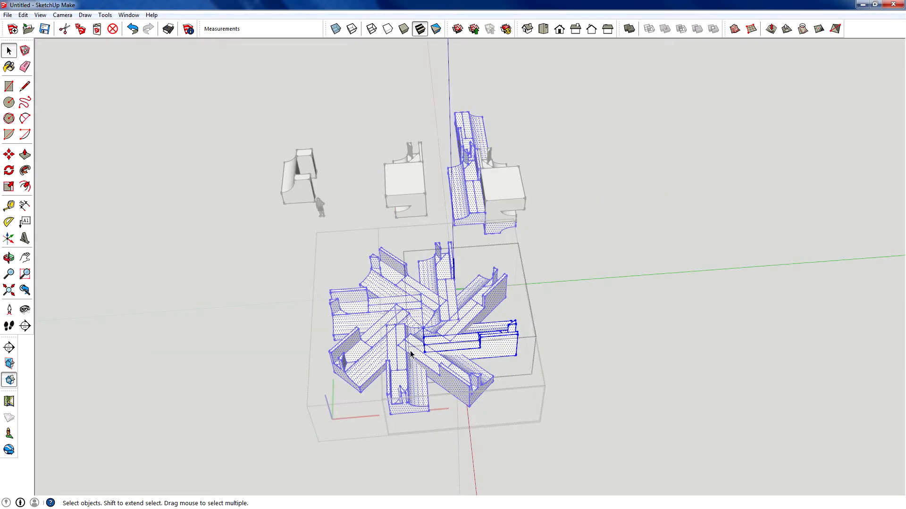
- Select the flat top strip beside the opened block's concave curve and raise it 1 m with Push/Pull
left_click(502, 349)
scroll(439, 349, "up", 5)
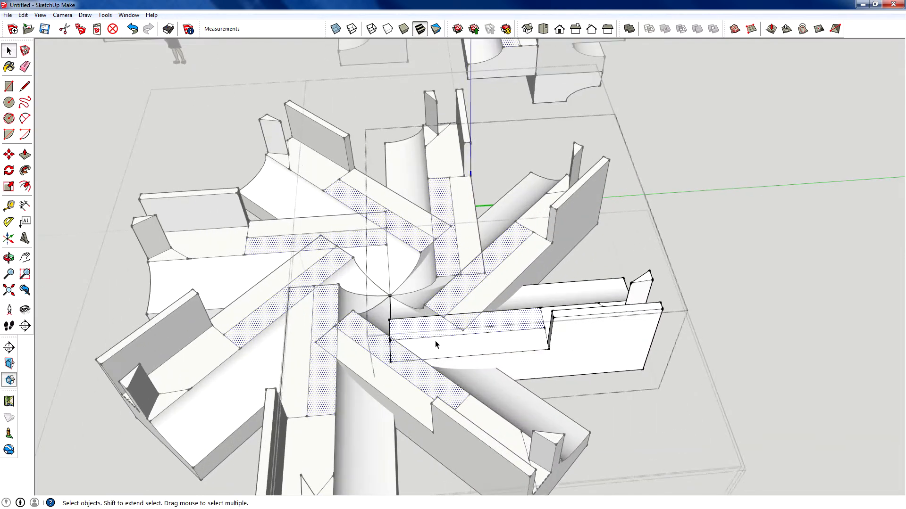
key("p")
middle_click_drag(435, 296, 202, 458)
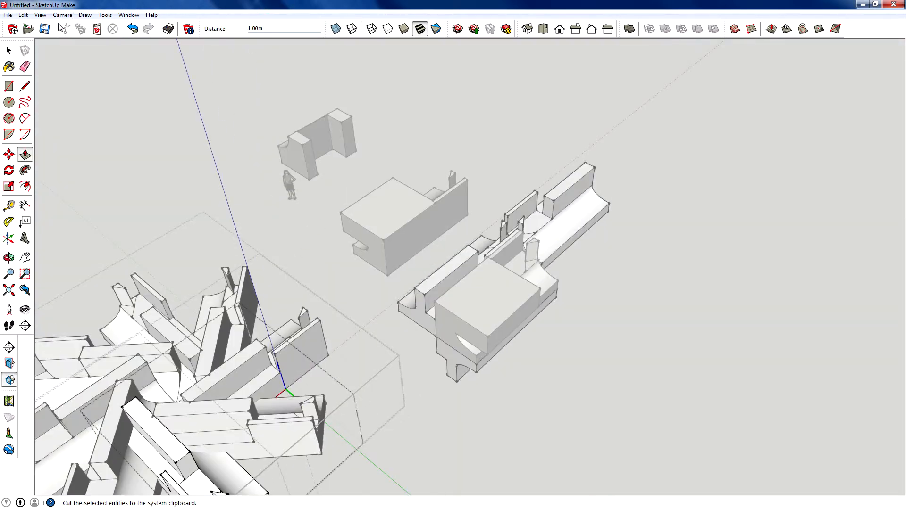
- Close all the nested components and view the pinwheel together with the other blocks
left_click(8, 50)
left_click(253, 161)
left_click(253, 161)
left_click(251, 162)
left_click(251, 161)
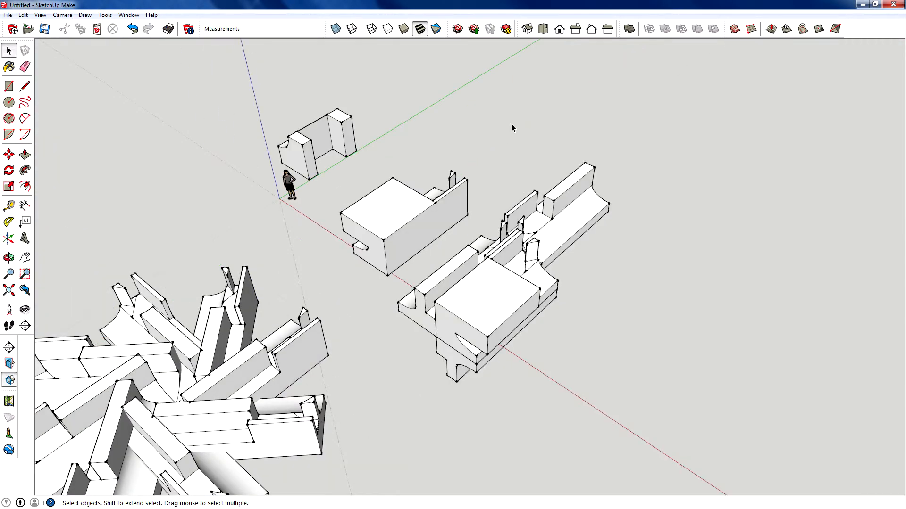
middle_click_drag(512, 125, 587, 301)
scroll(466, 14, "up", 3)
scroll(465, 17, "down", 3)
scroll(382, 225, "up", 3)
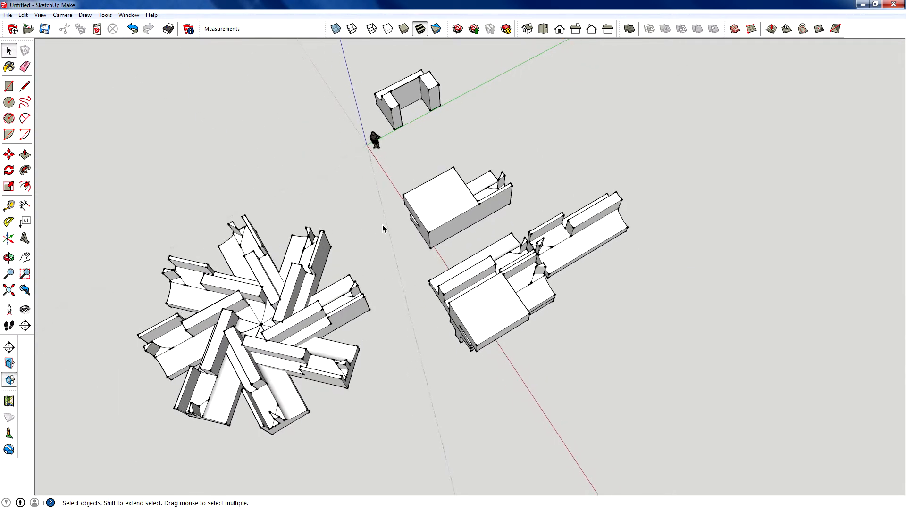